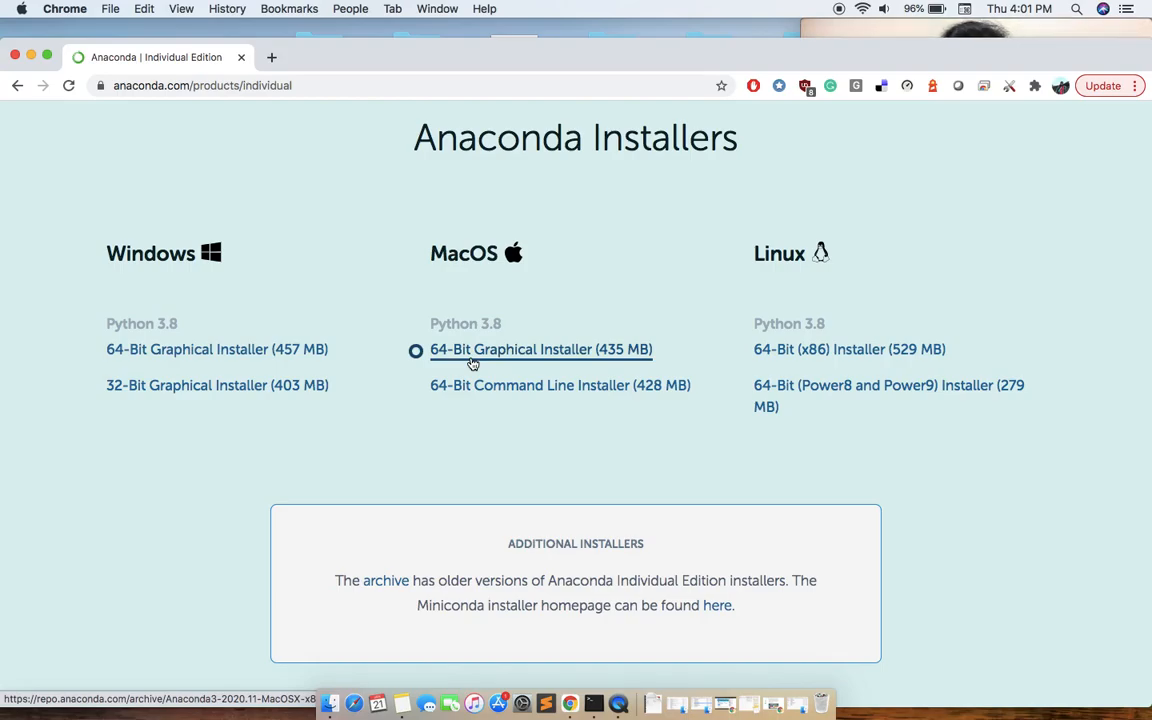
- Download the MacOS 64-Bit Graphical Installer (435 MB) and open Anaconda3-2020.11-MacOSX-x86_64.pkg from the Downloads folder in Finder
left_click(472, 363)
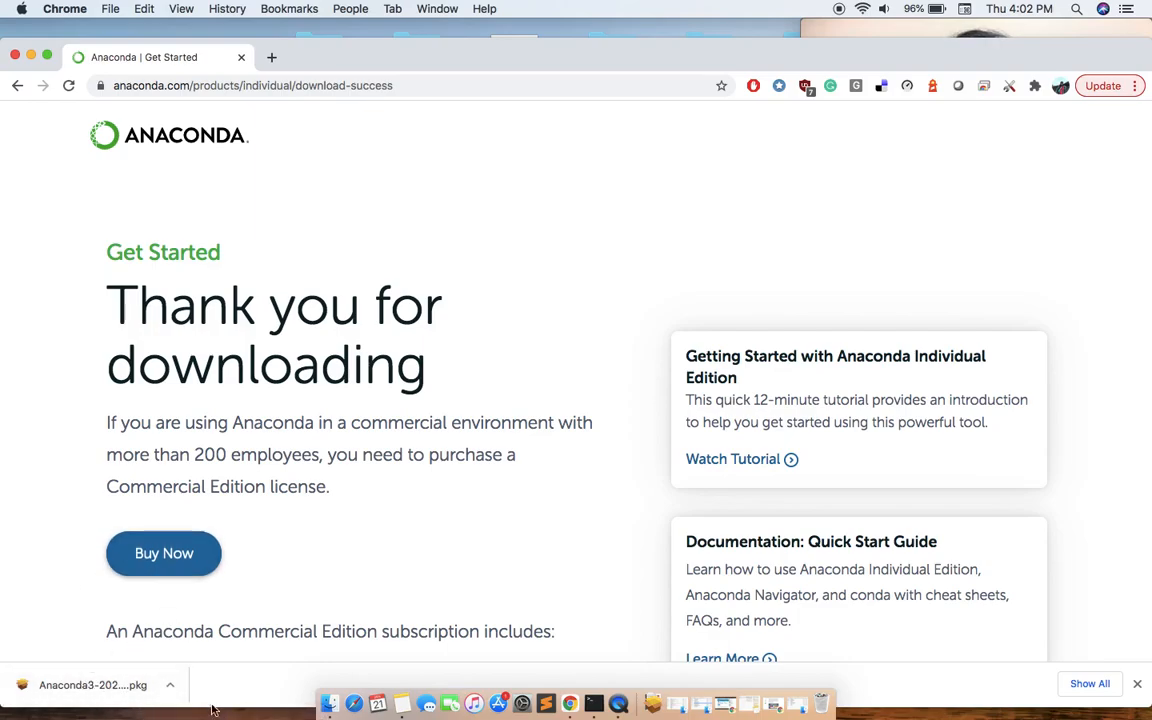
left_click(331, 705)
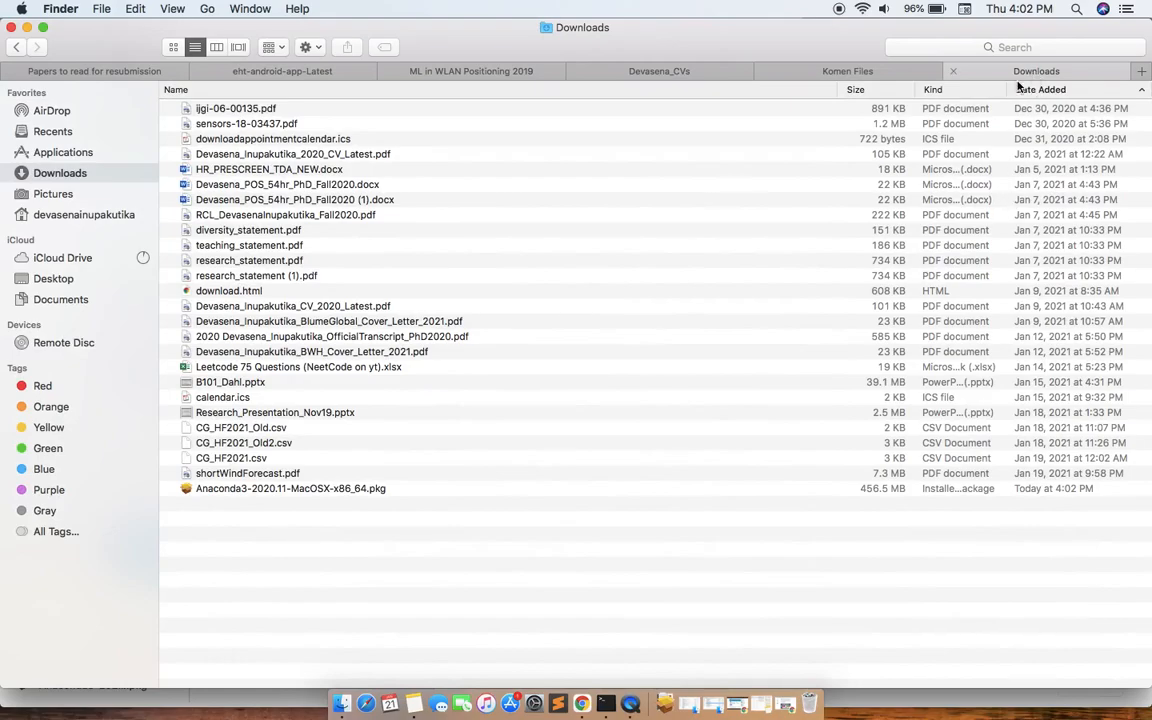
right_click(300, 489)
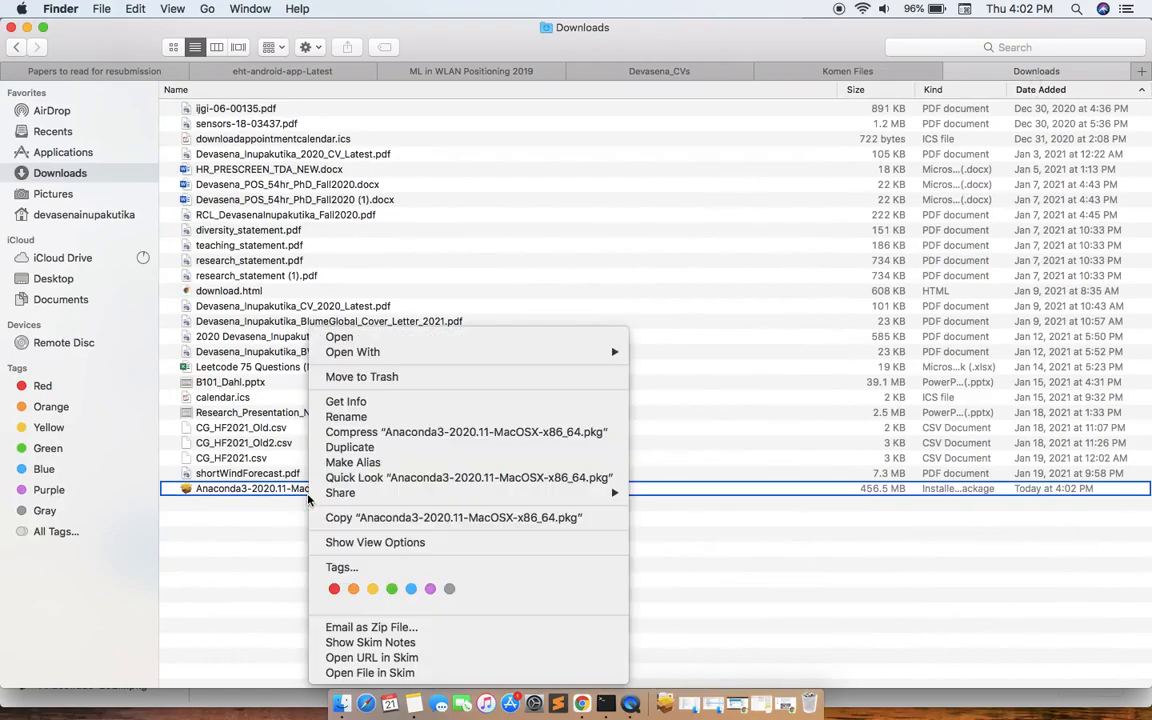
left_click(283, 490)
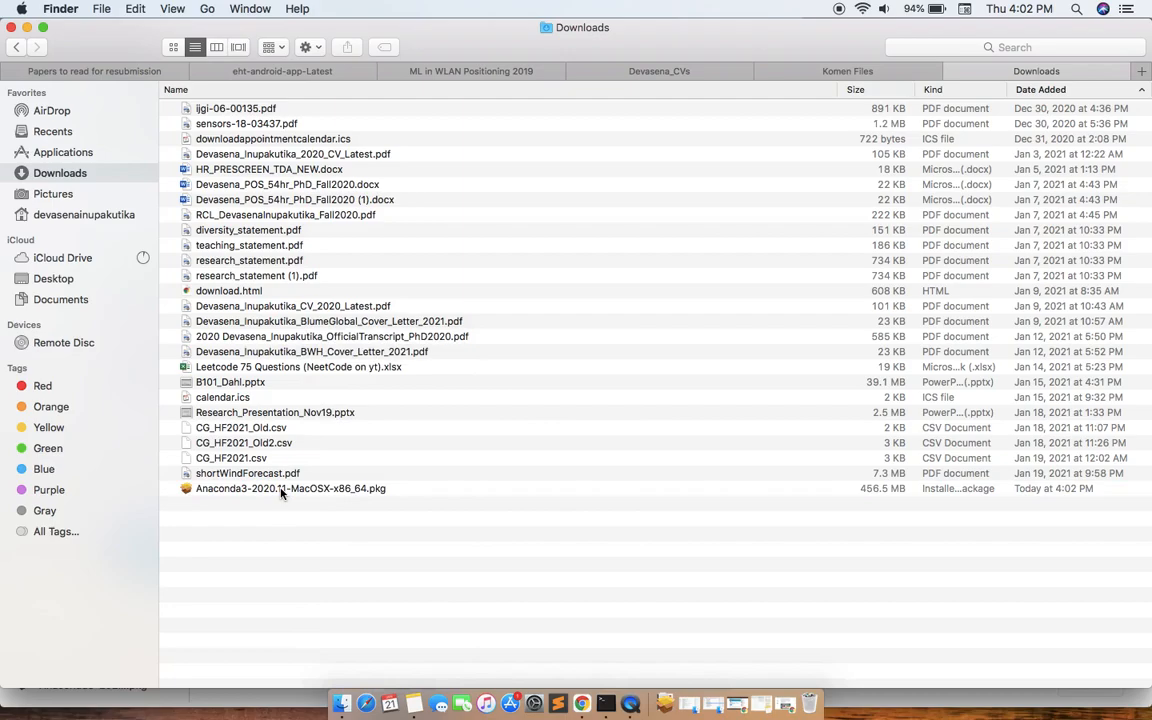
double_click(283, 490)
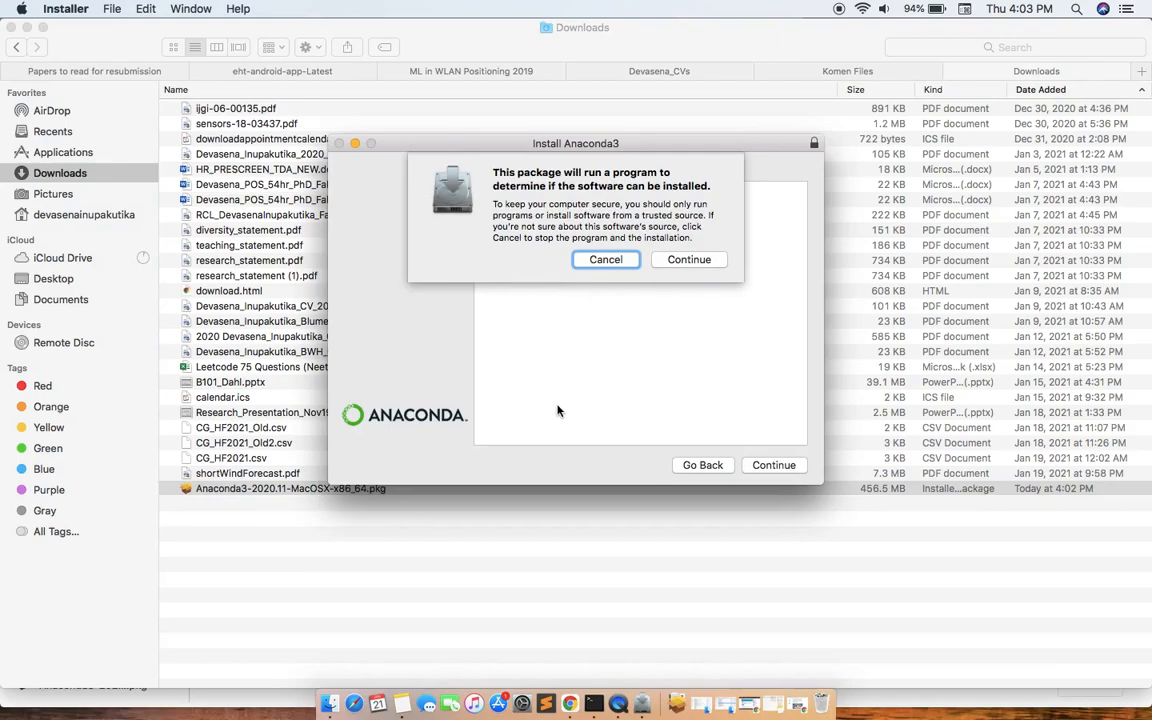
- Allow the package to run its installation check and proceed past the Introduction and Read Me pages, reviewing the list of included packages
left_click(690, 260)
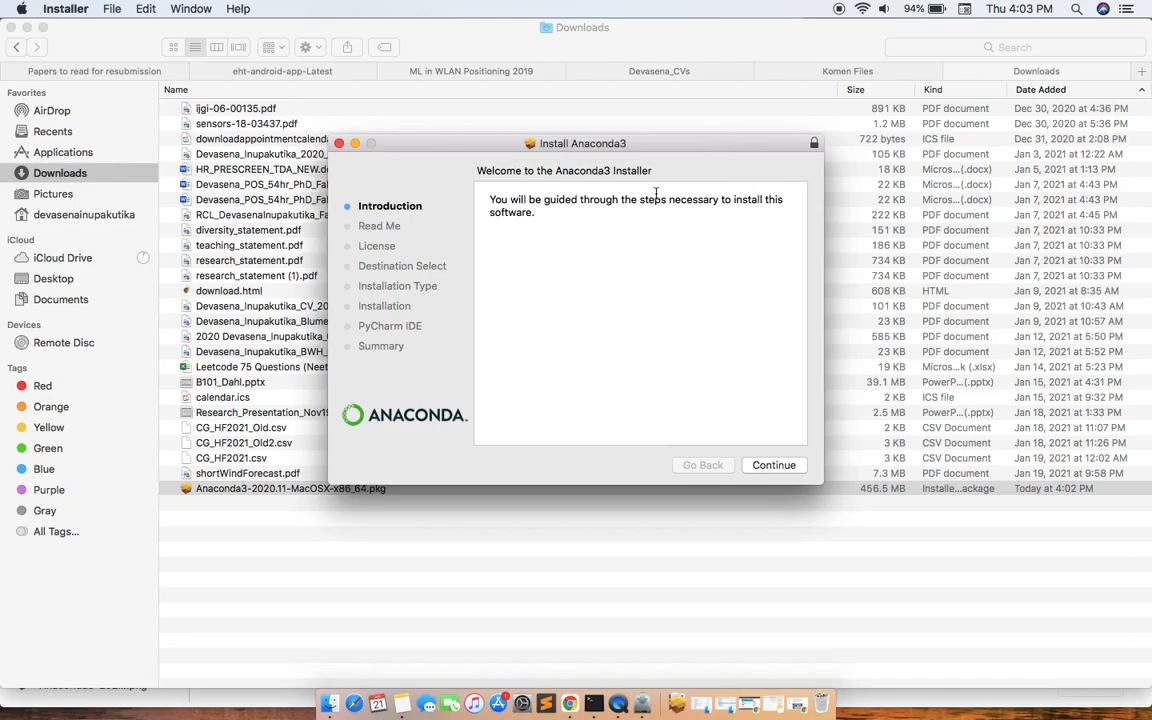
left_click(776, 466)
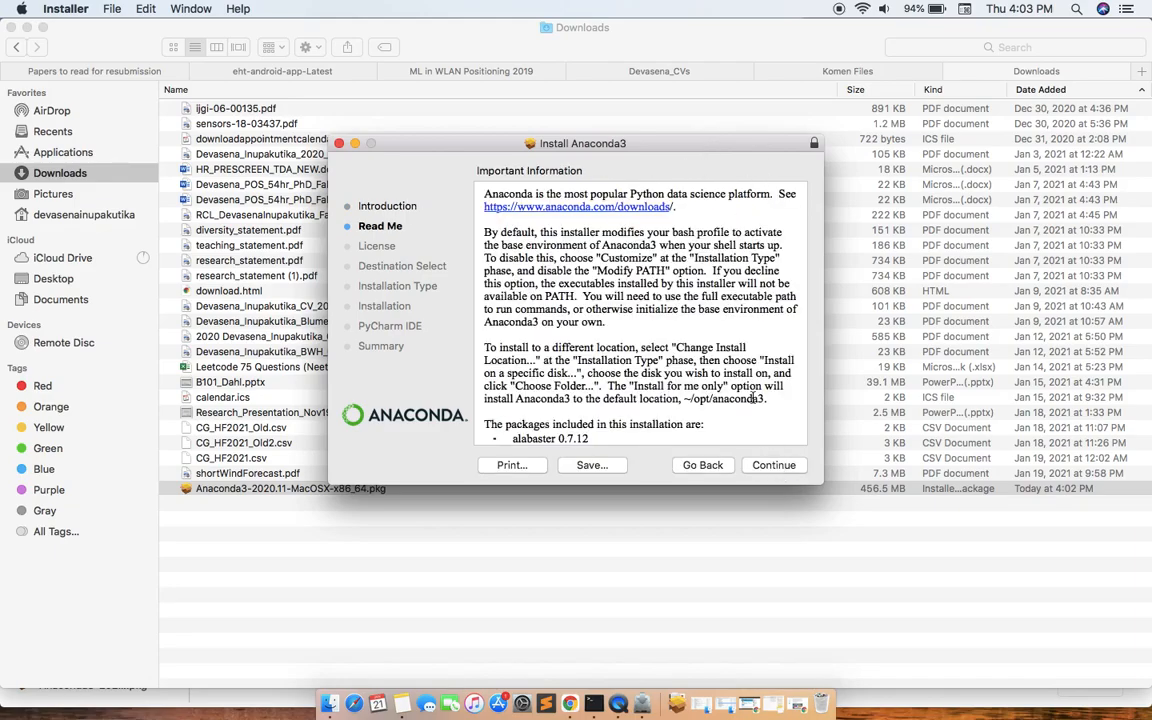
scroll(753, 397, "down", 5)
scroll(753, 397, "down", 1)
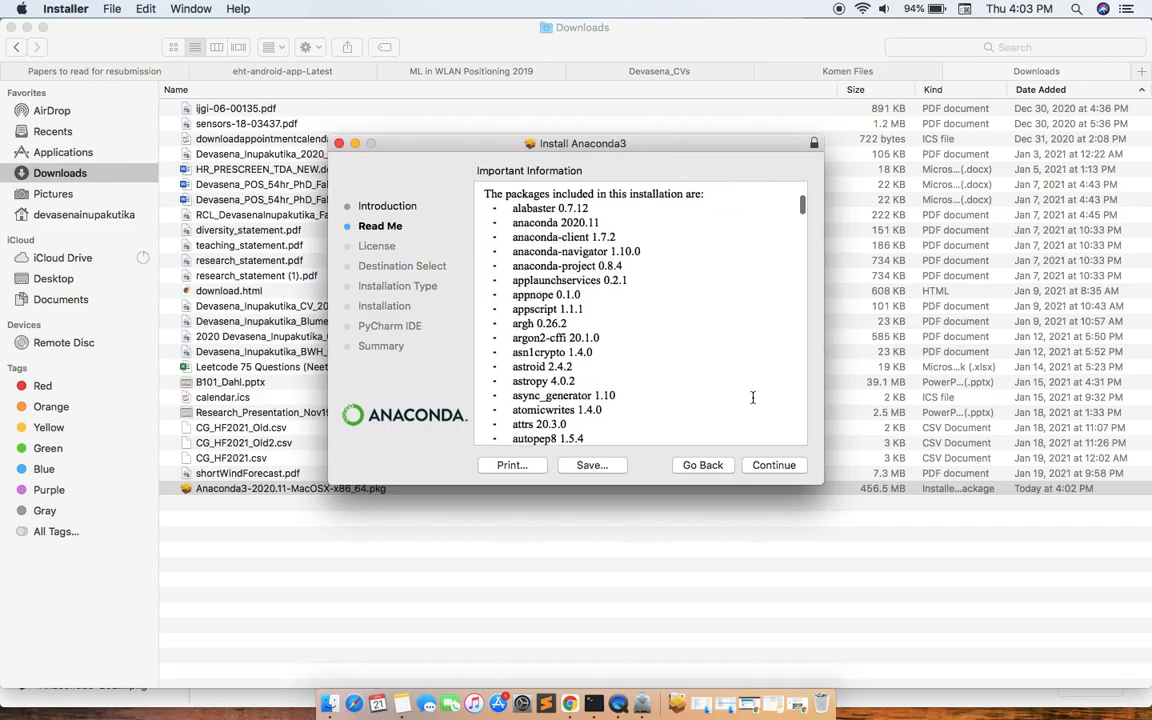
scroll(753, 397, "down", 6)
scroll(753, 395, "down", 7)
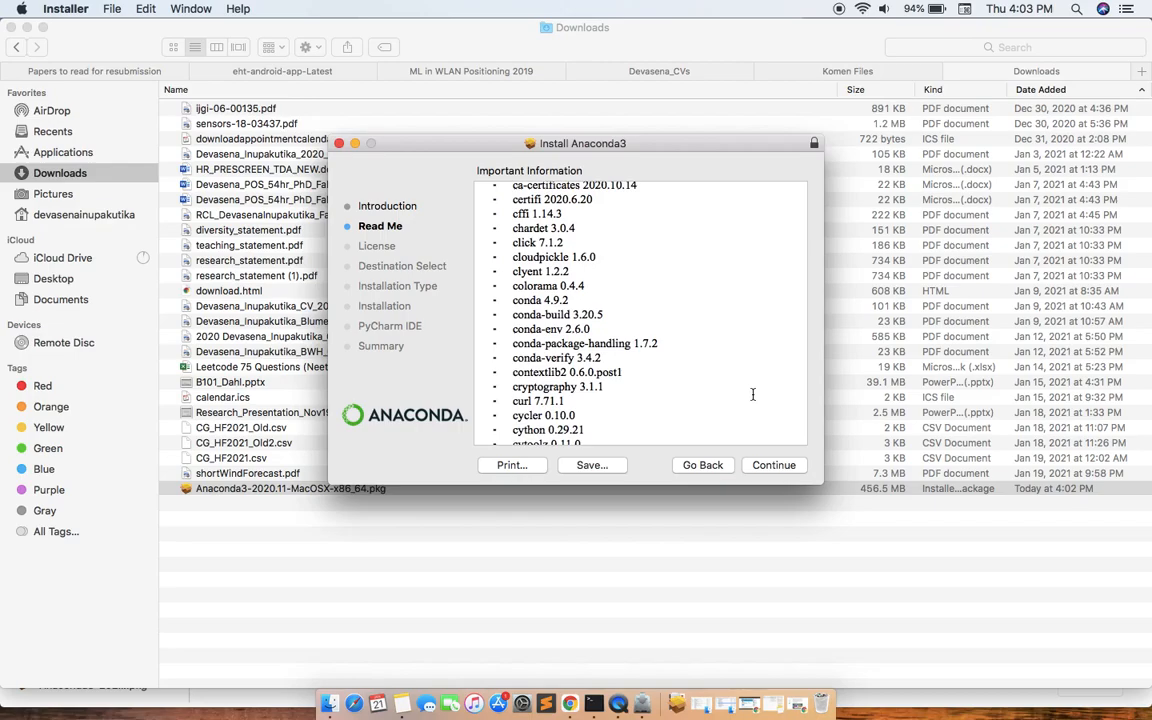
scroll(753, 395, "down", 13)
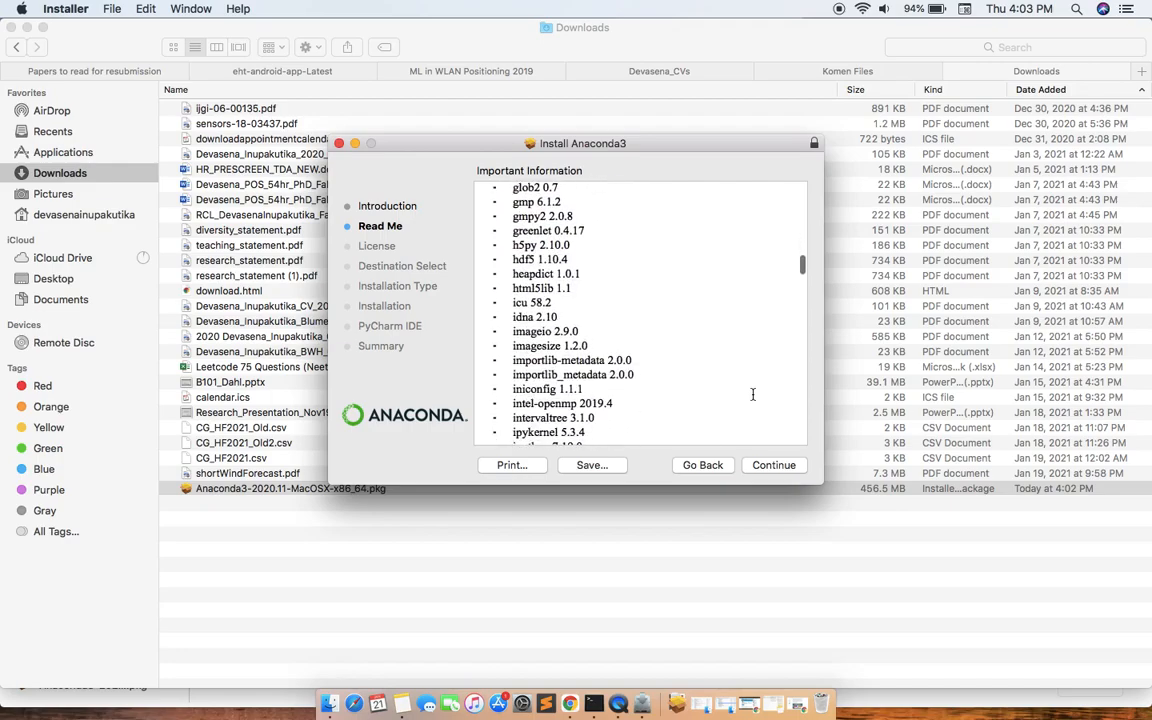
scroll(753, 395, "down", 8)
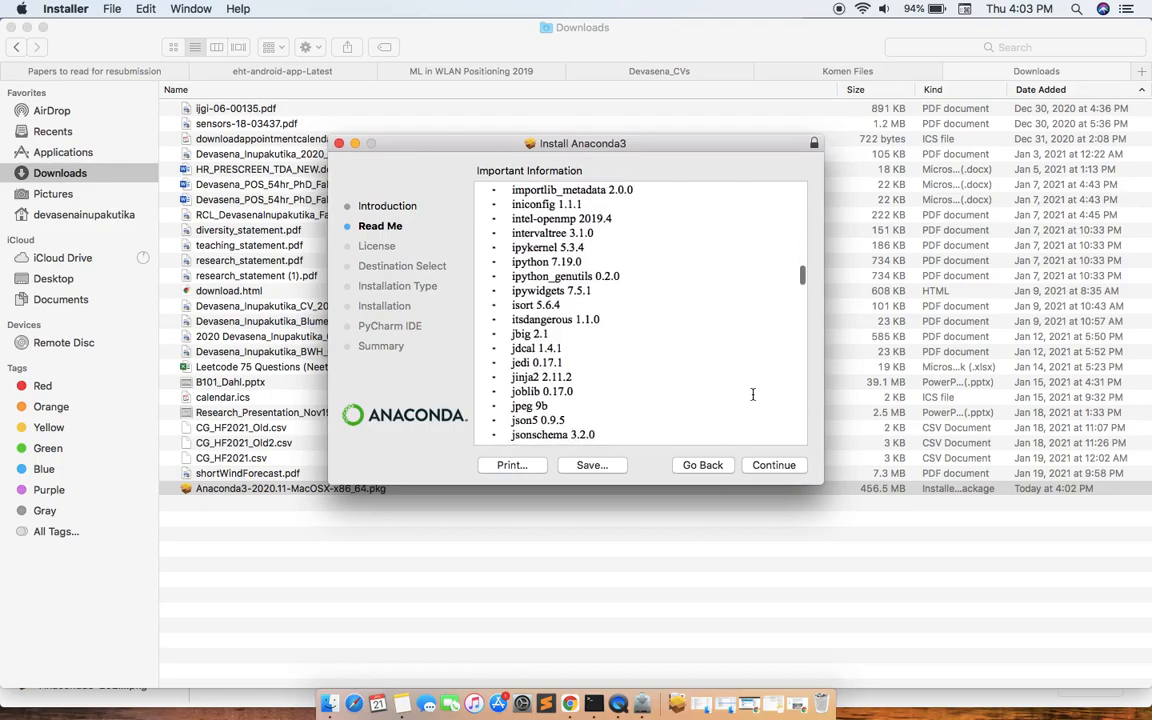
left_click(774, 467)
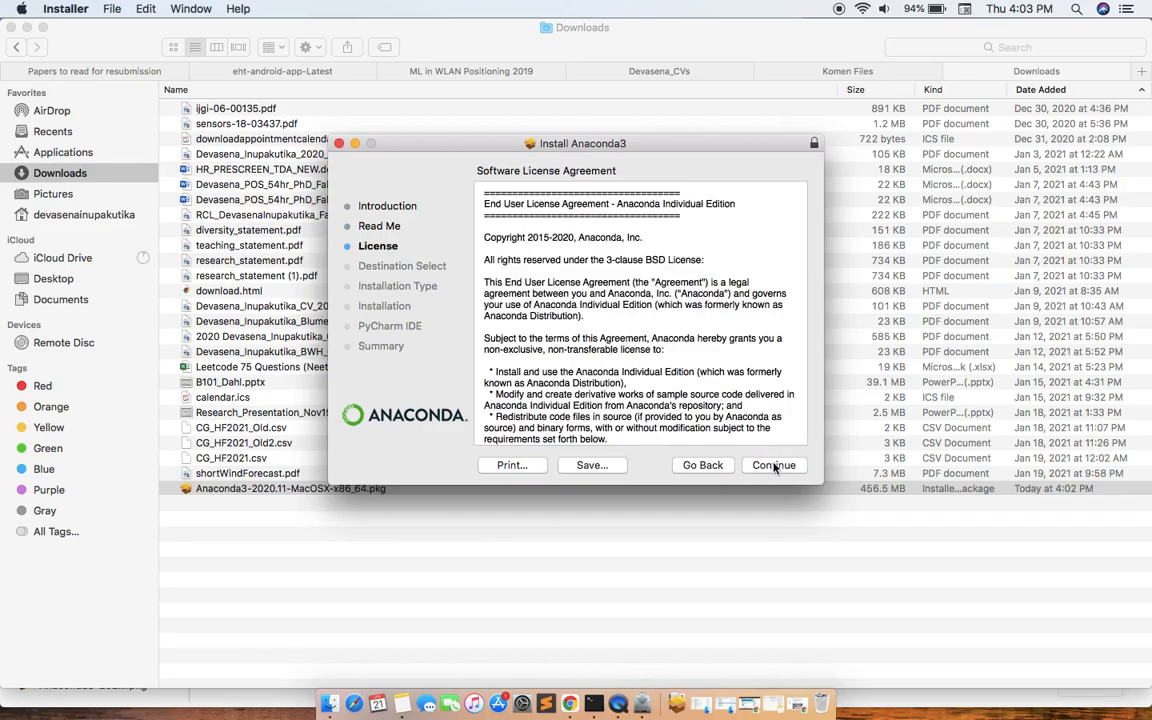
- Look through the Anaconda software license agreement and agree to its terms
scroll(753, 362, "down", 10)
scroll(753, 362, "down", 5)
left_click(788, 467)
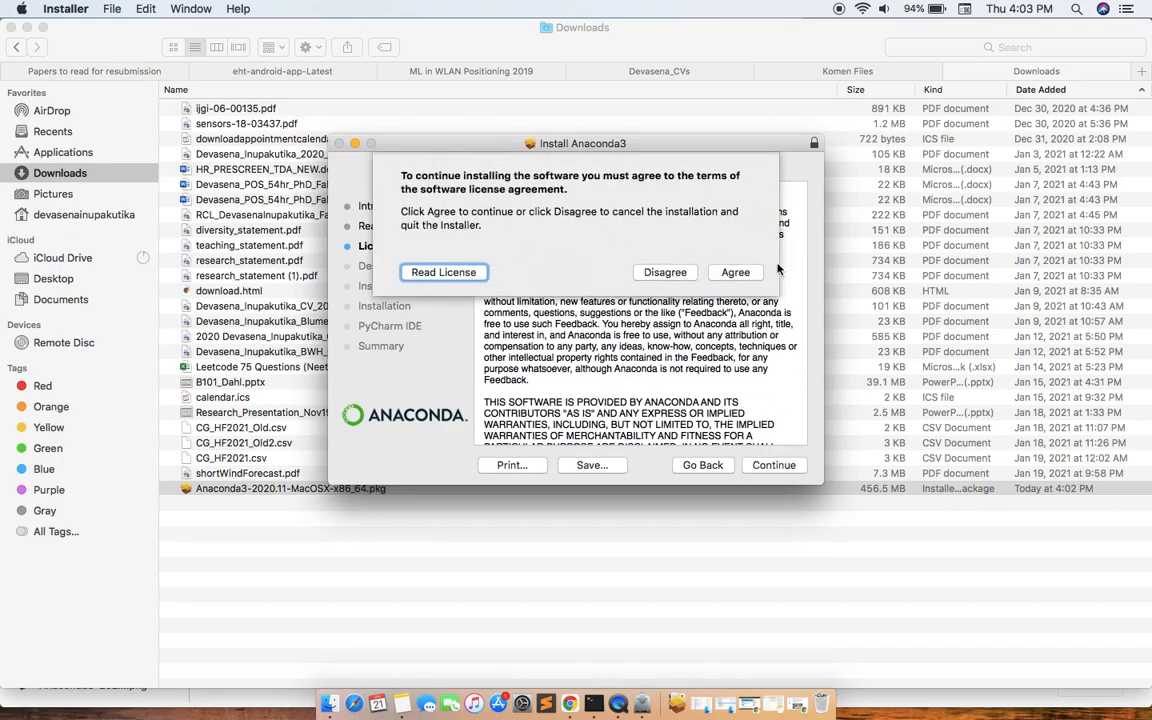
left_click(730, 271)
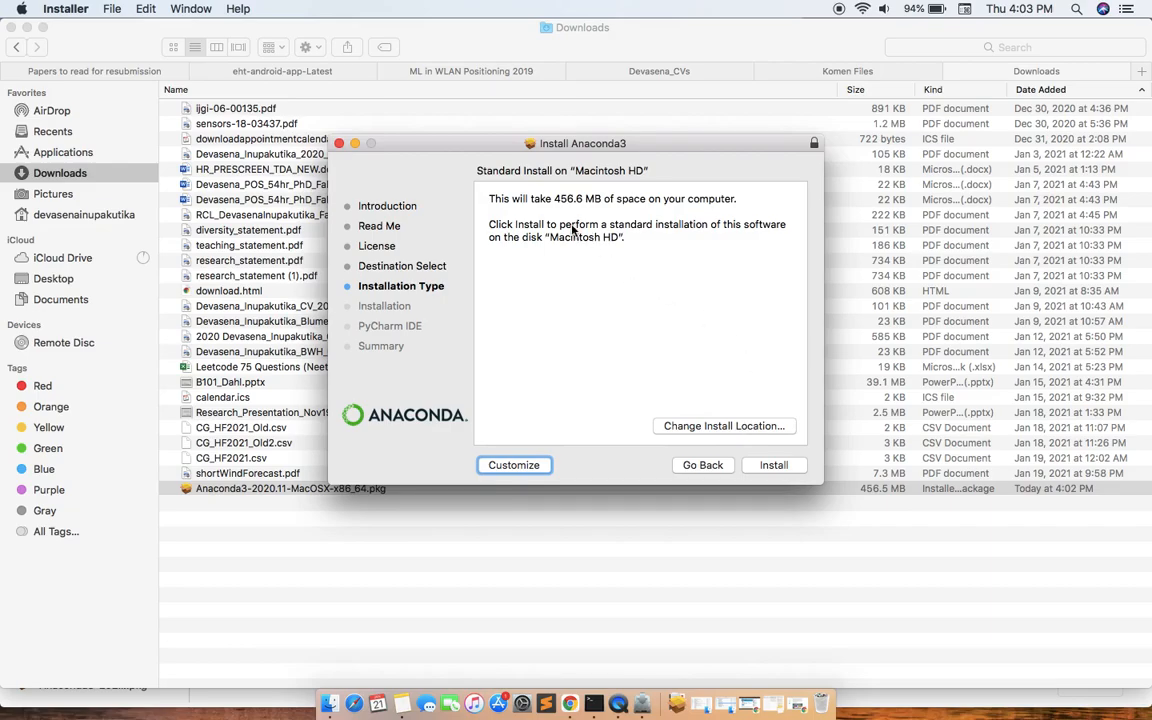
- Change the install location to a specific disk, choosing Macintosh HD as the destination
left_click(714, 427)
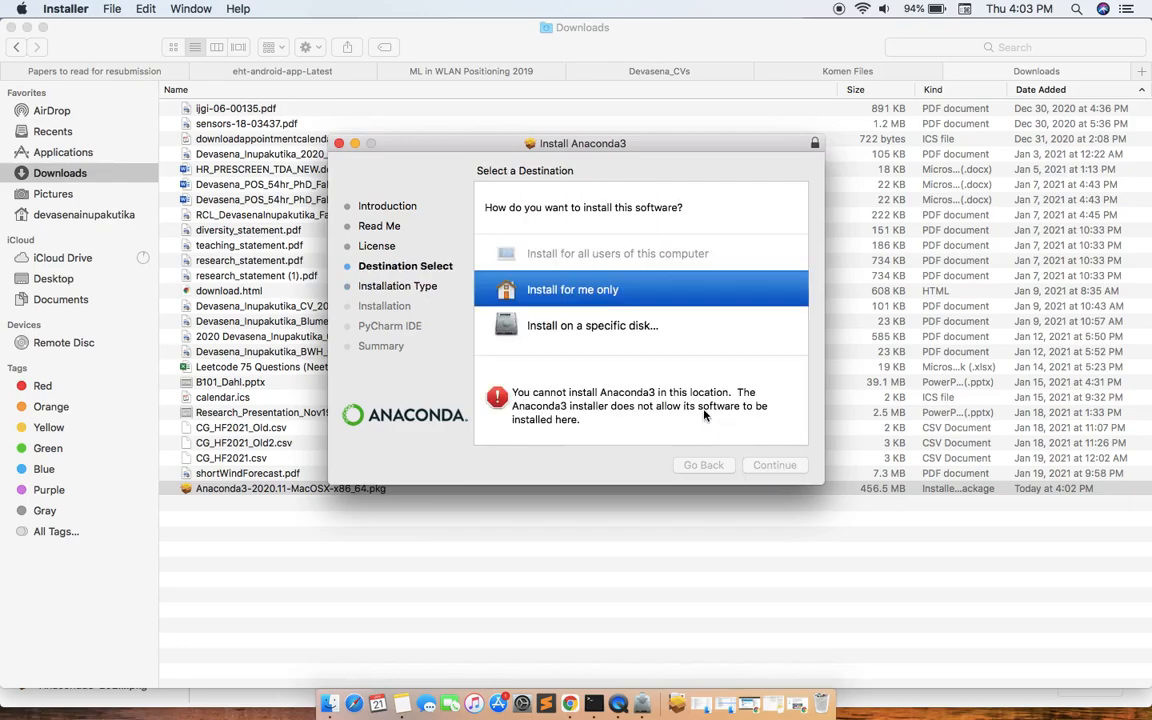
left_click(577, 327)
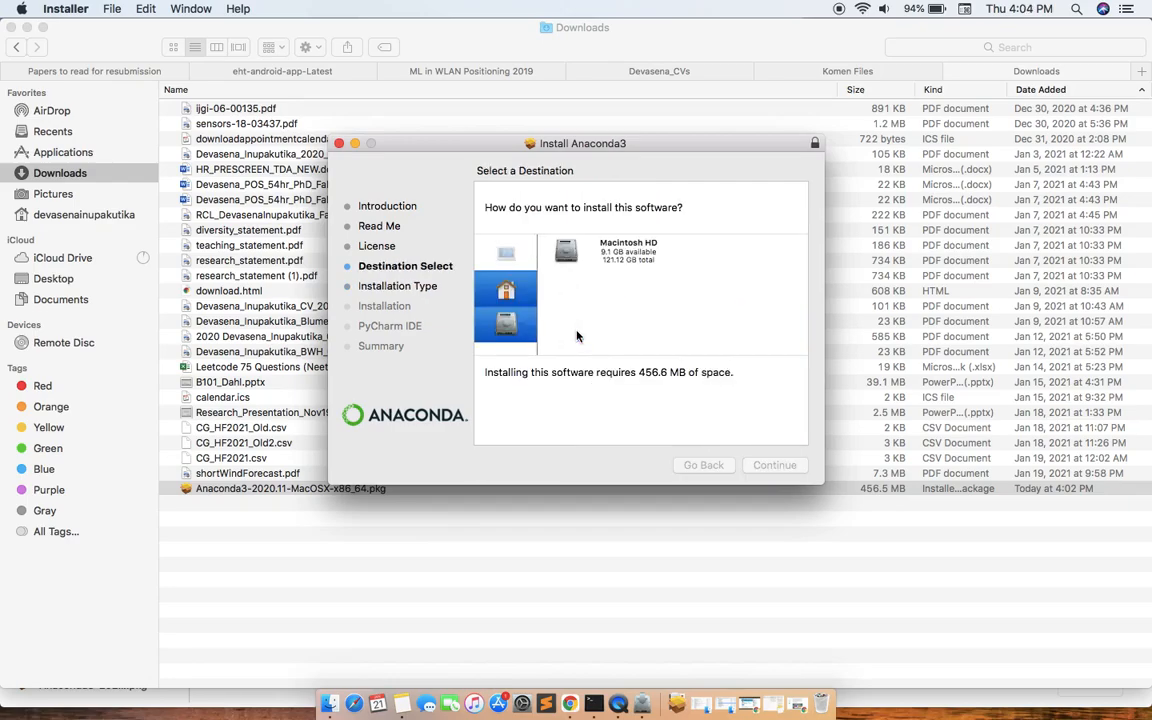
left_click(643, 255)
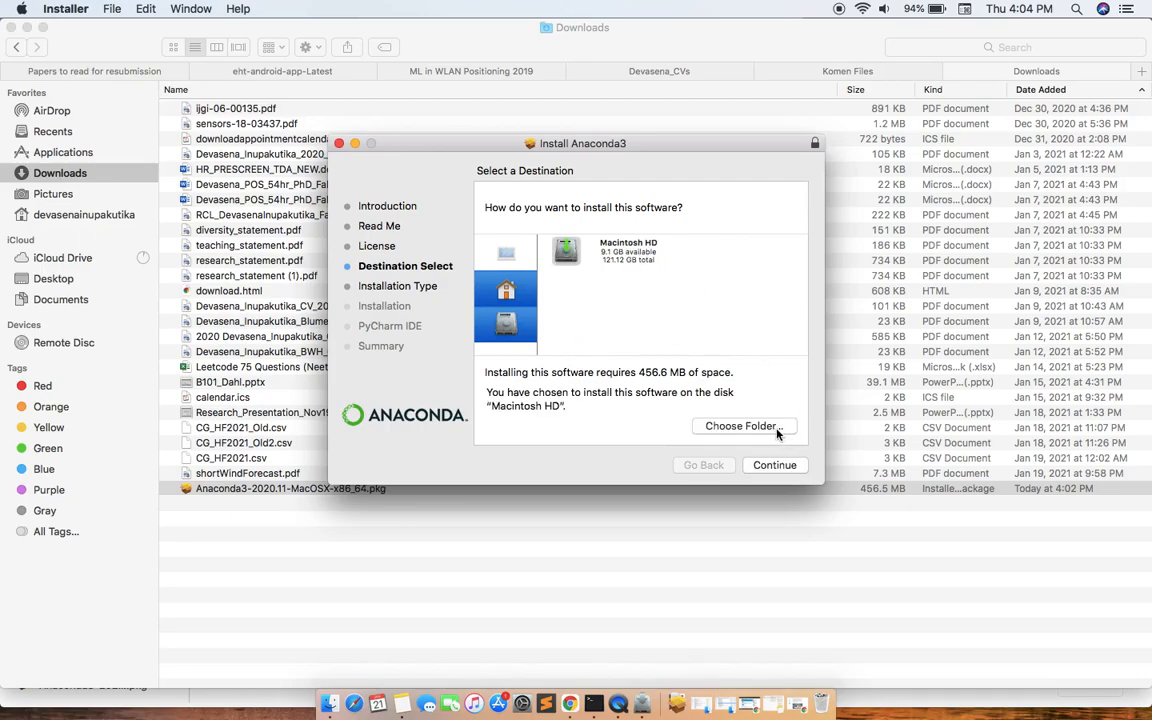
left_click(772, 468)
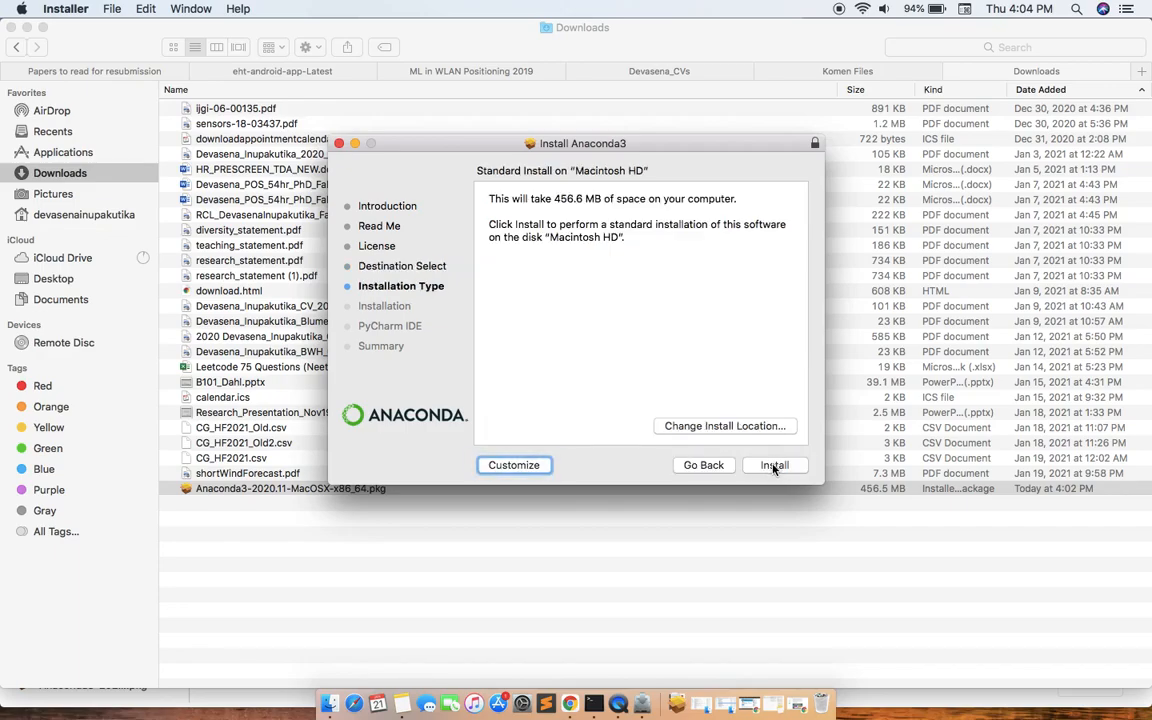
- Start the standard installation of Anaconda3 and authorize it by entering the account password
left_click(774, 464)
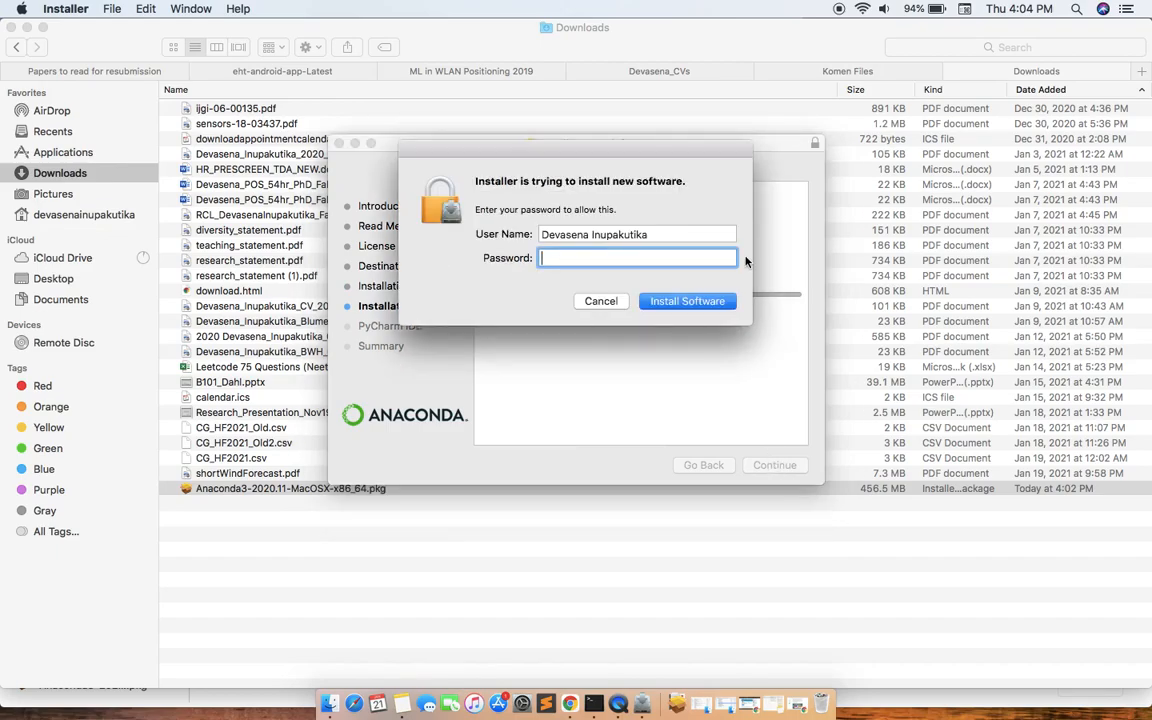
type("•••••••••••••")
left_click(702, 305)
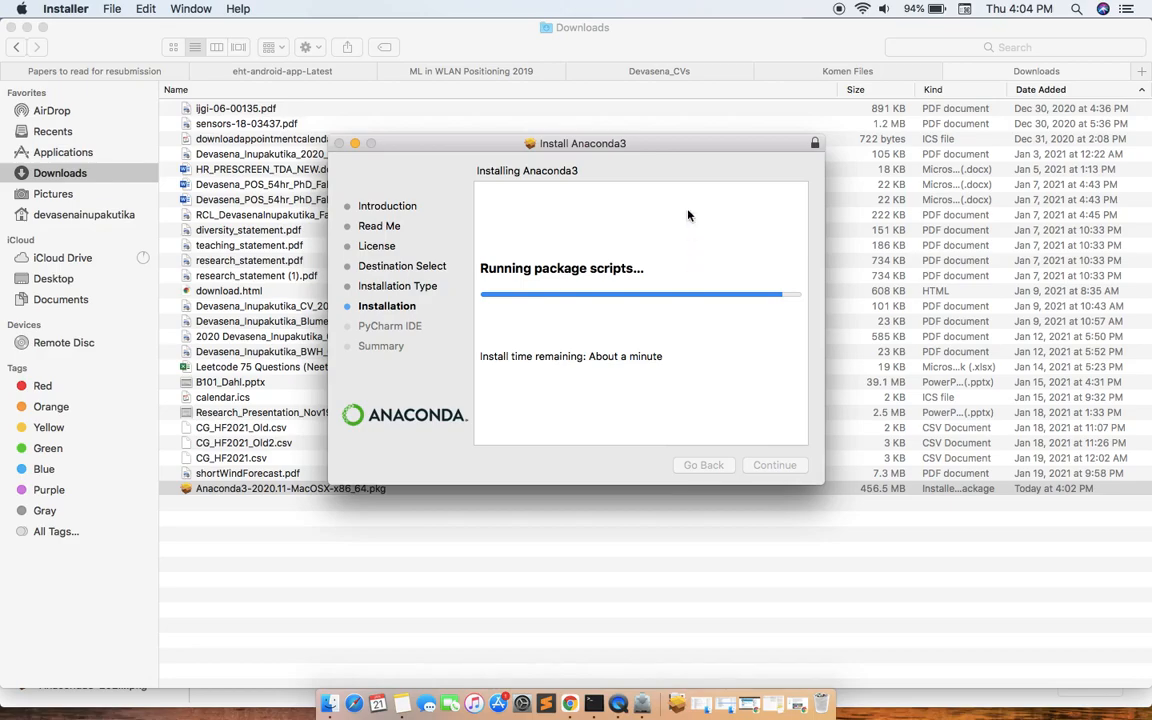
left_click_drag(706, 145, 543, 146)
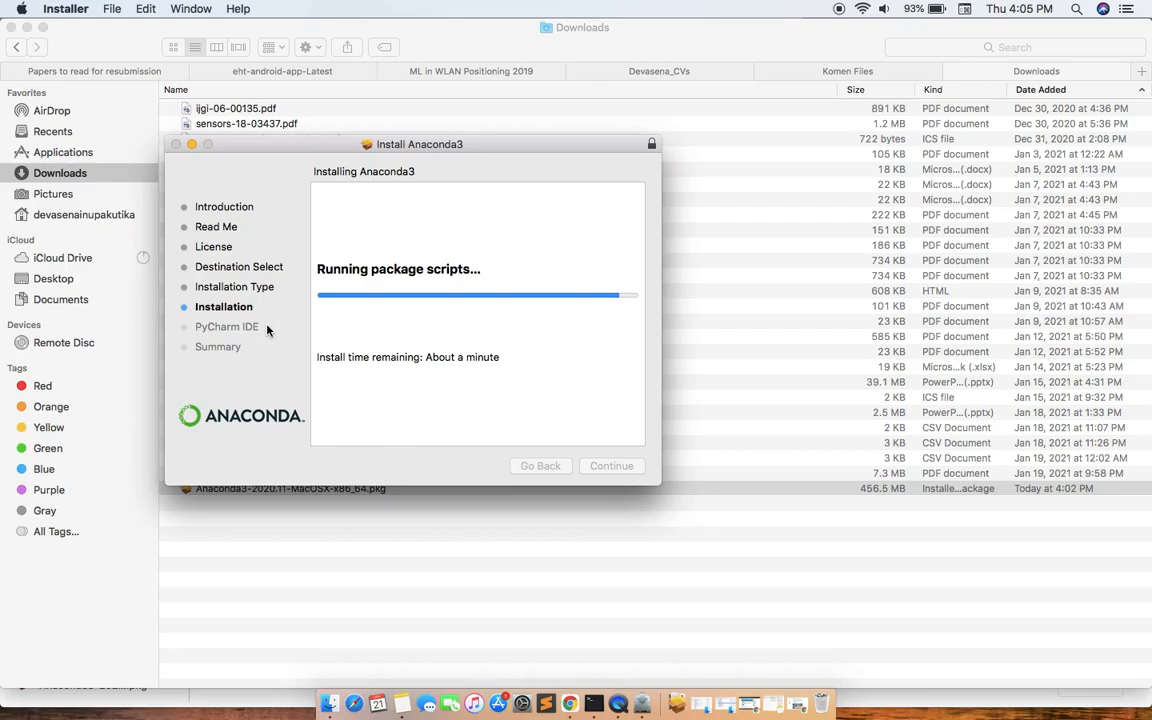
left_click(619, 706)
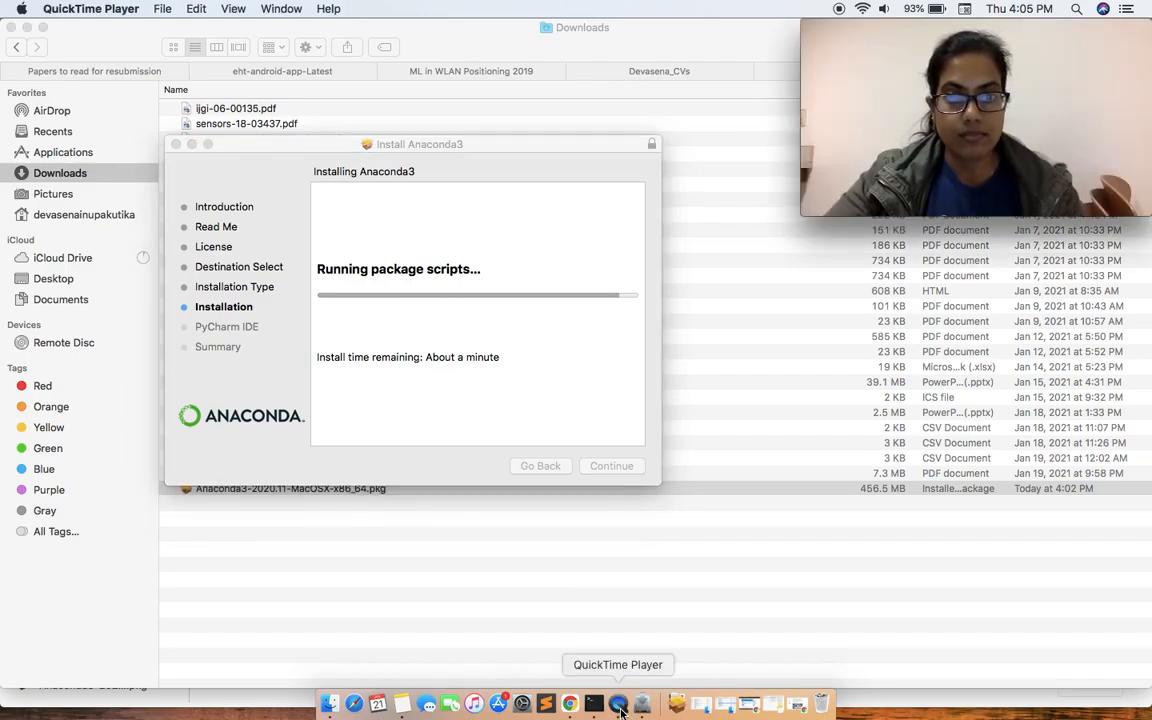
right_click(619, 706)
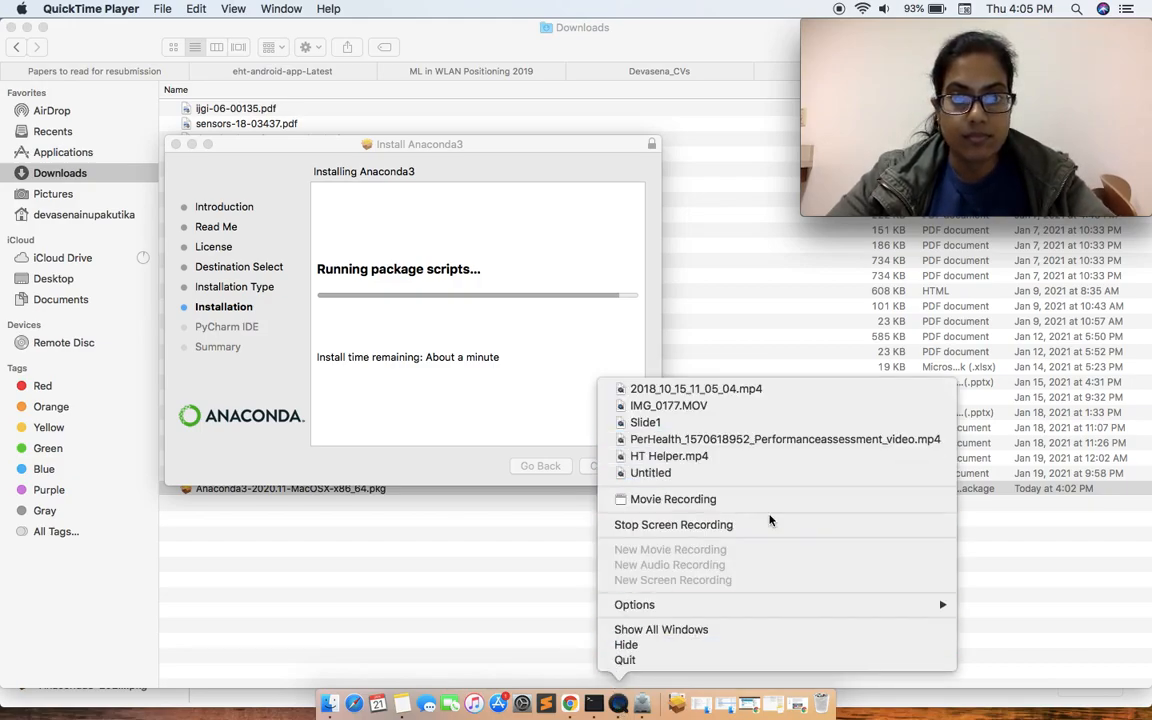
left_click(525, 357)
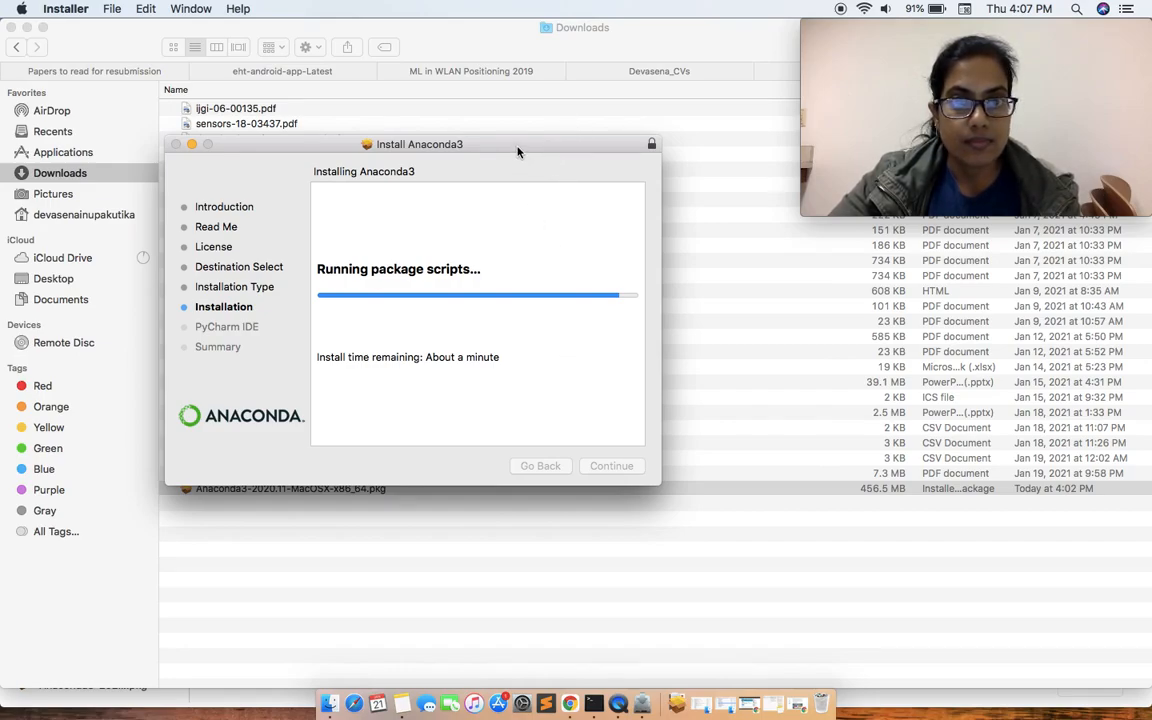
left_click_drag(517, 146, 466, 147)
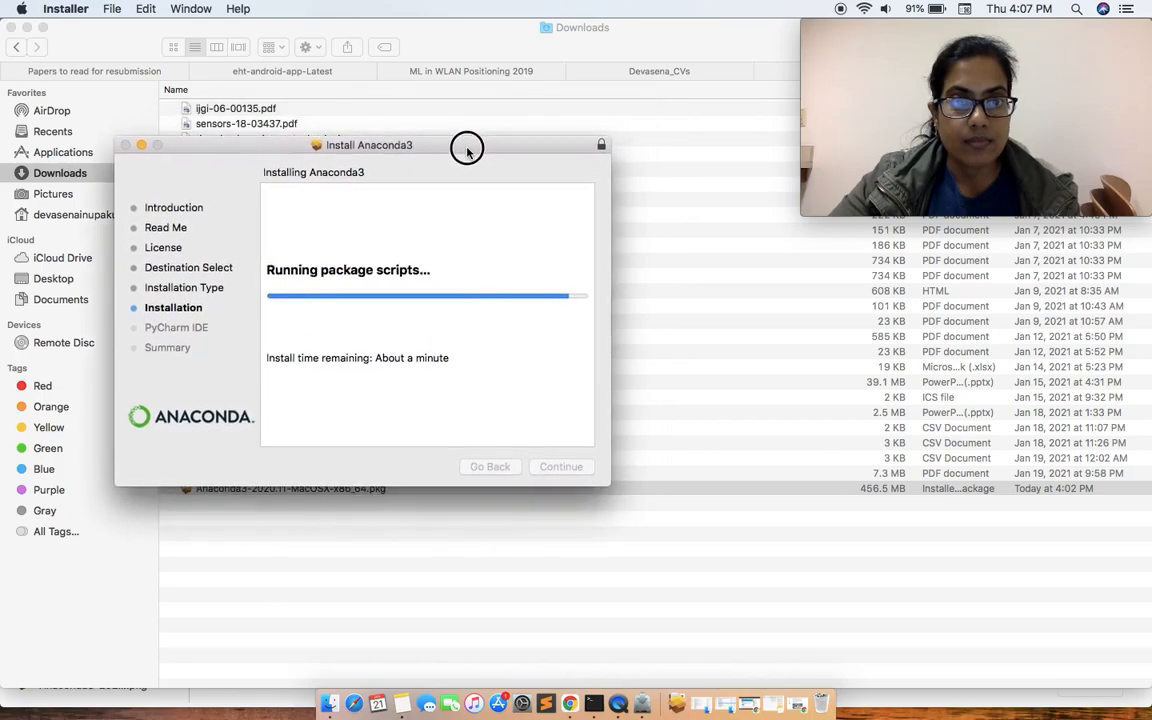
left_click_drag(464, 148, 456, 140)
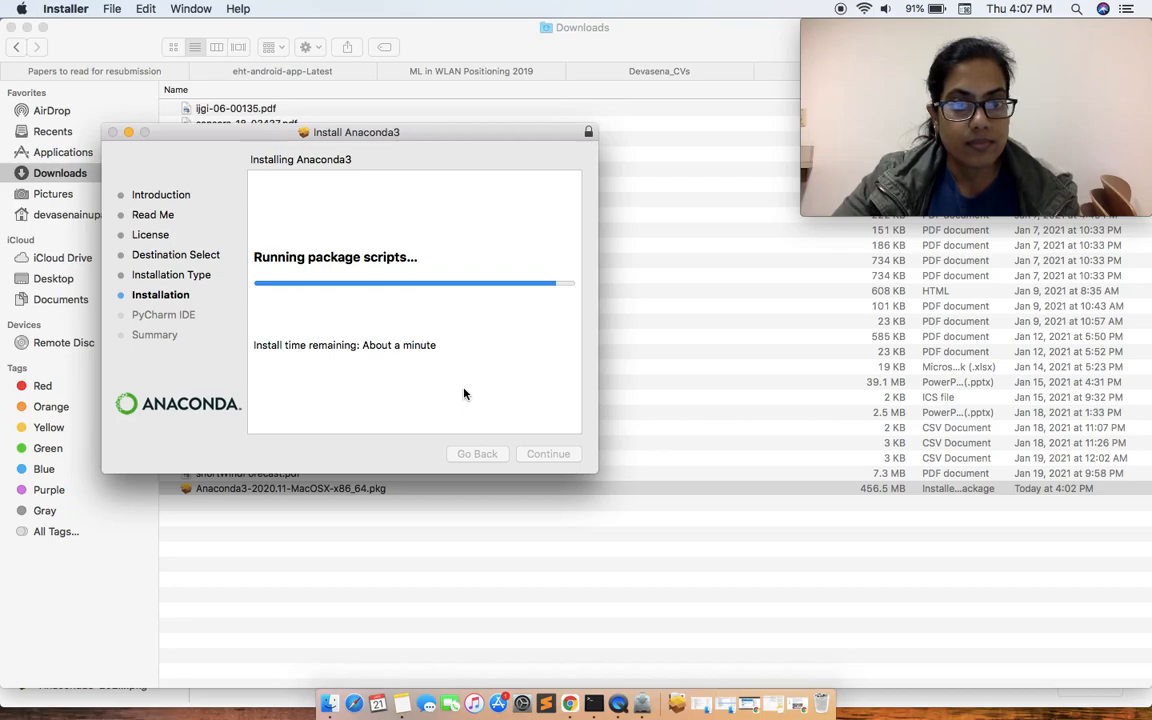
- Switch to the Anaconda Get Started page in Chrome, look over its commercial edition and video tutorial sections, and minimize the browser window
right_click(570, 704)
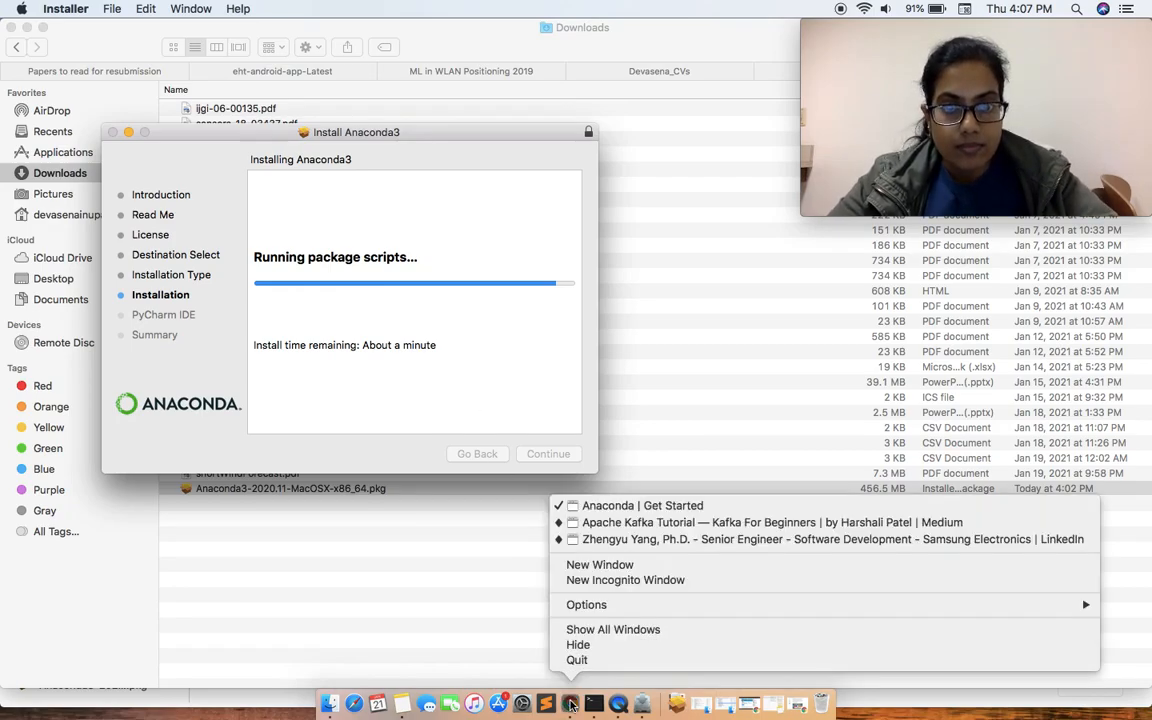
left_click(650, 511)
scroll(536, 562, "down", 5)
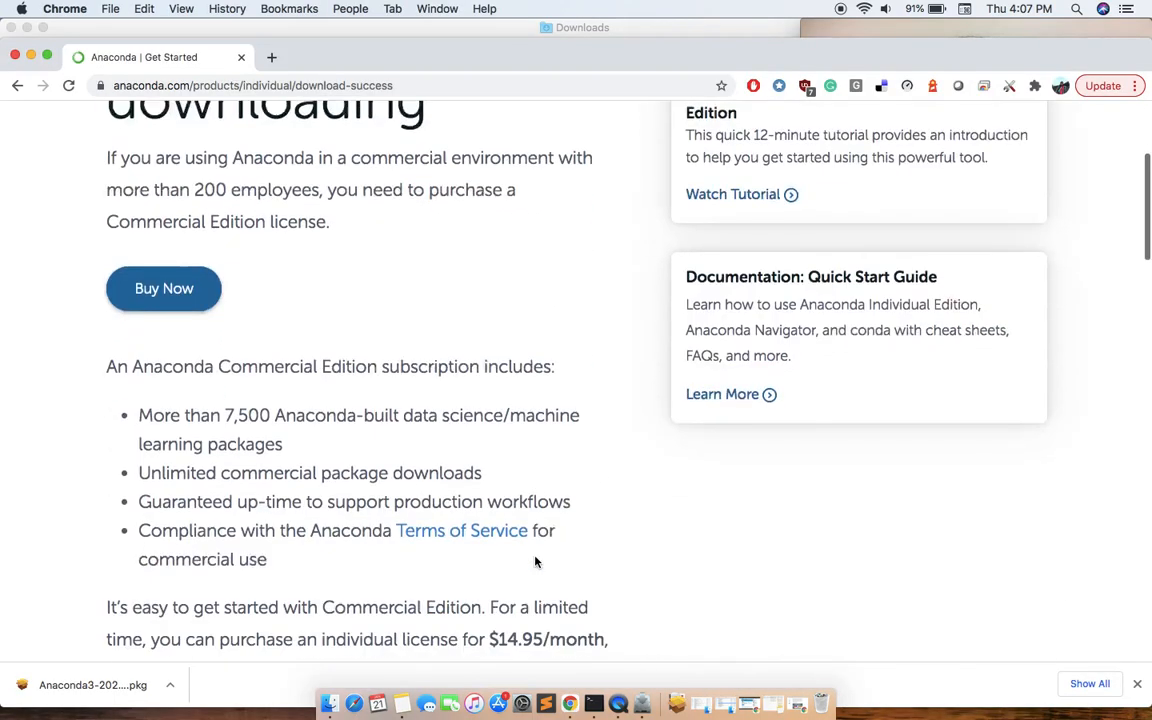
scroll(536, 562, "down", 10)
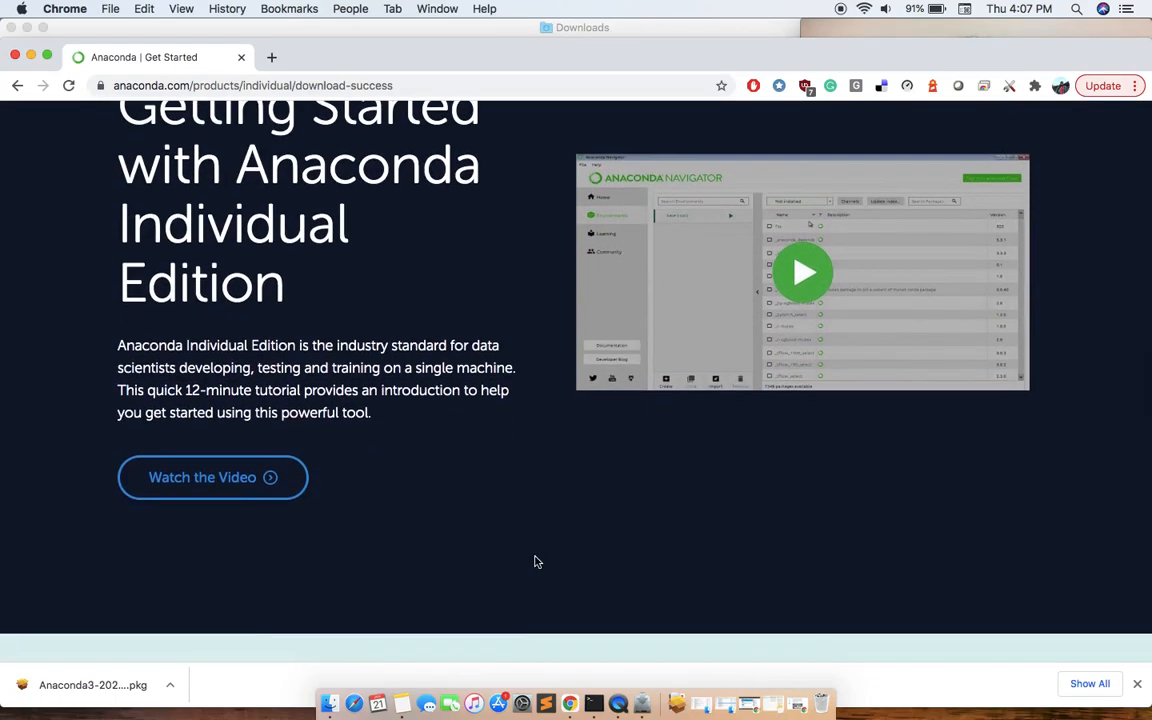
scroll(536, 562, "up", 1)
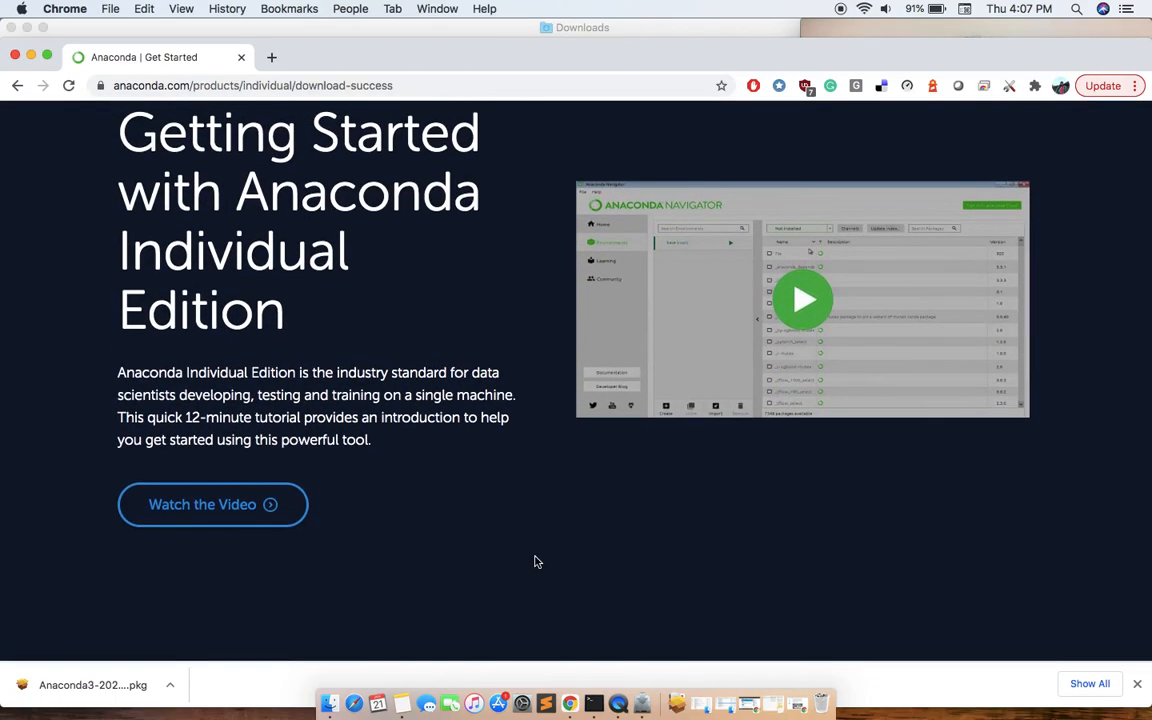
scroll(536, 560, "up", 2)
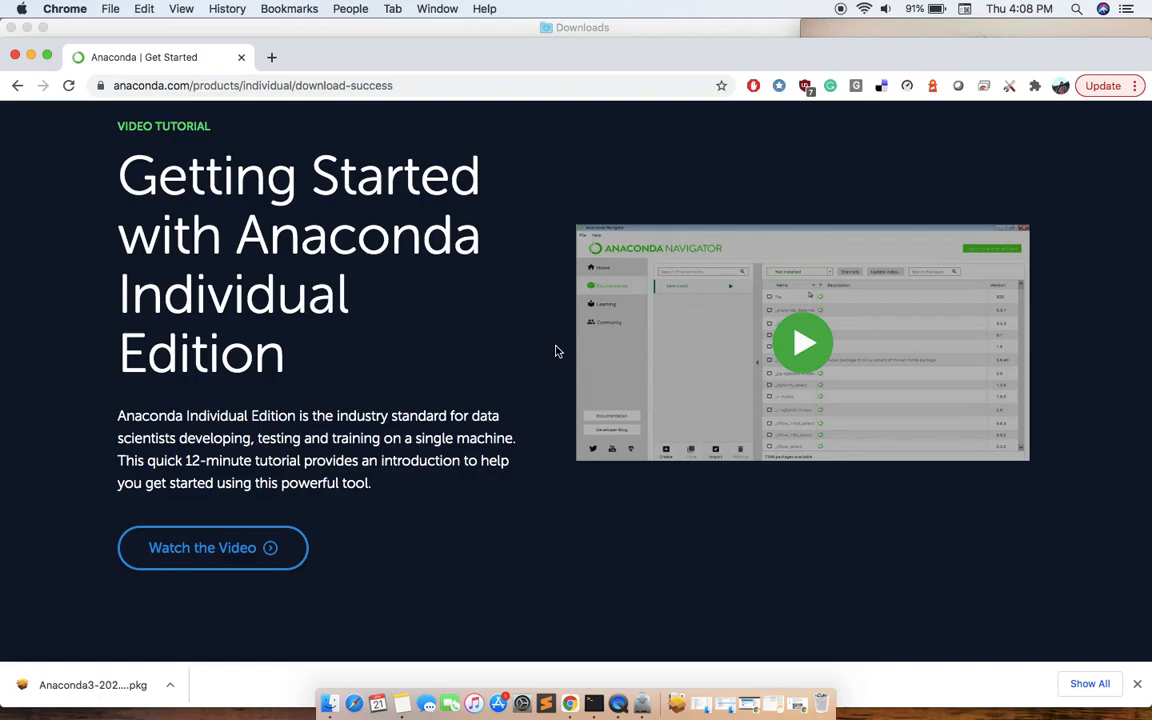
left_click(31, 56)
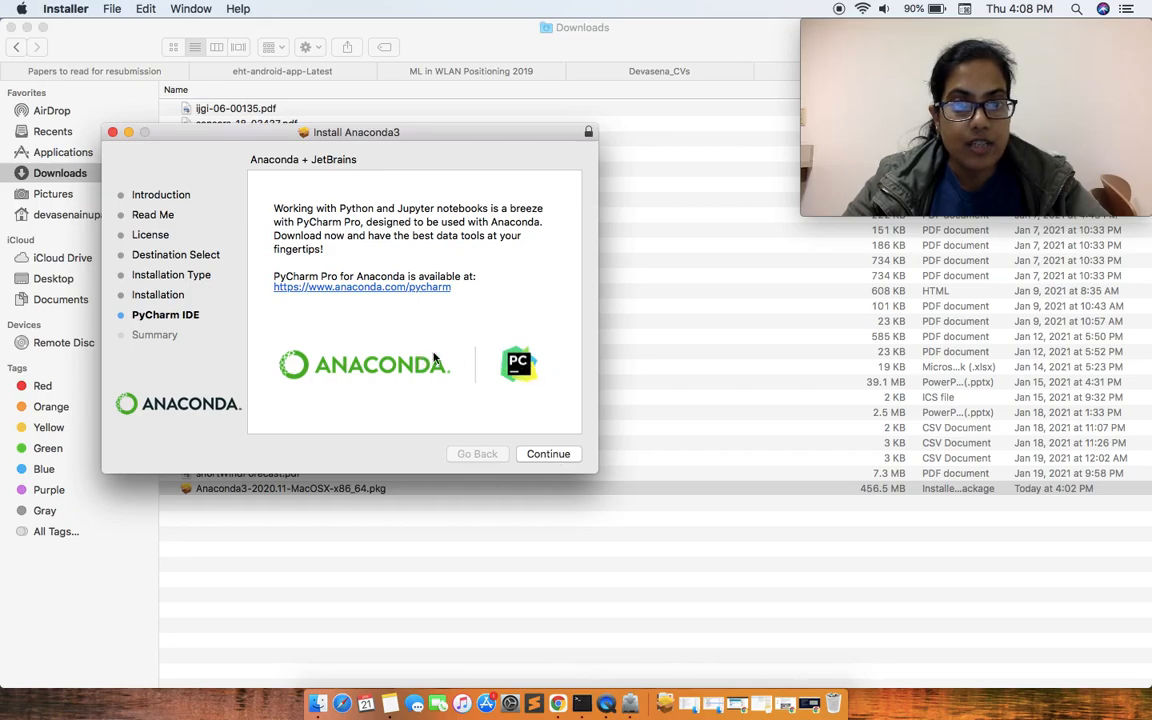
- Proceed past the PyCharm IDE page, close the Anaconda3 installer, and keep the installer package in its current location
left_click(548, 456)
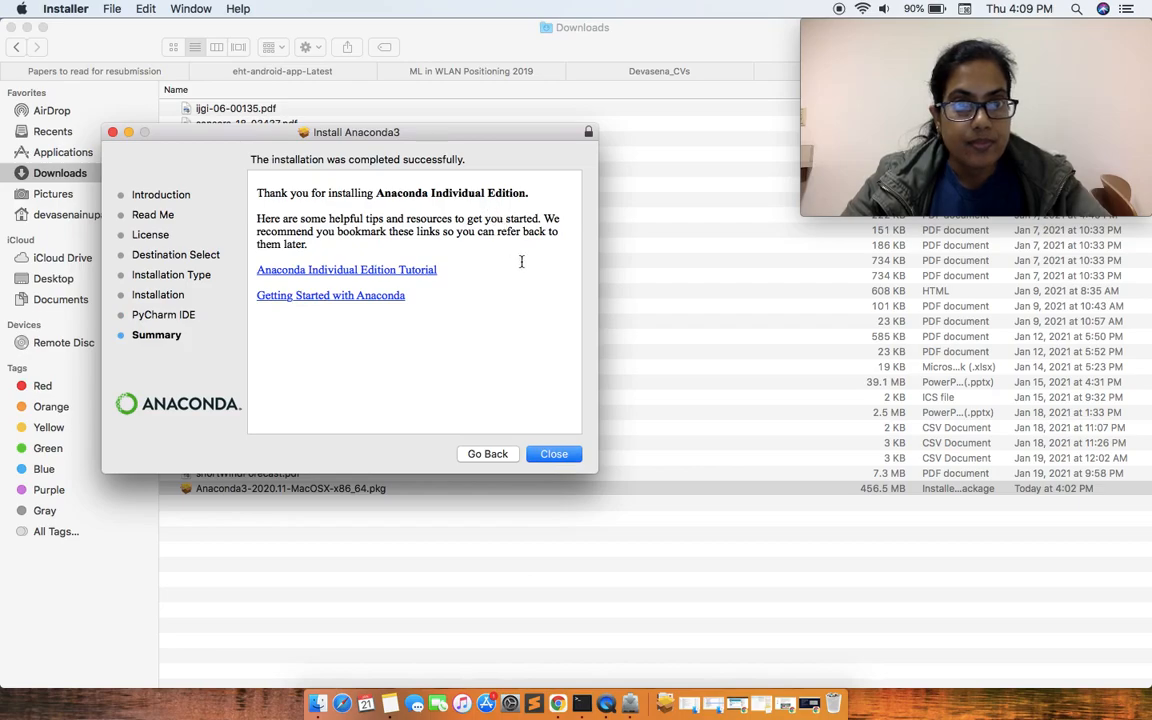
left_click(548, 456)
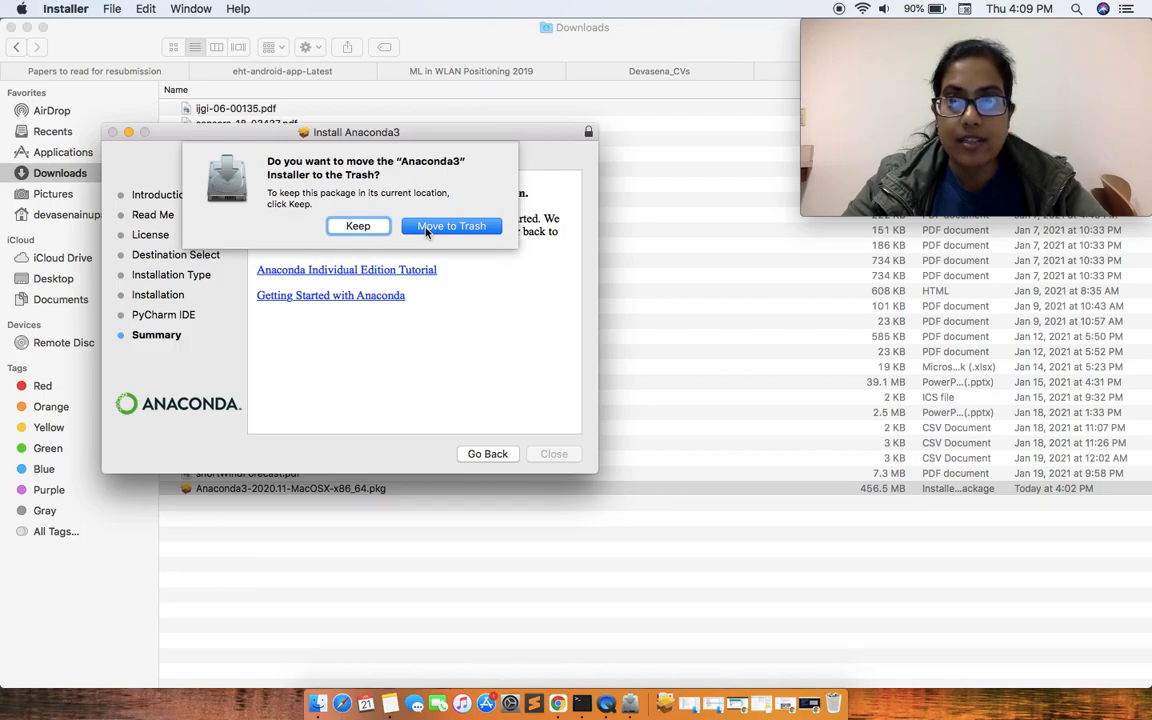
left_click(368, 230)
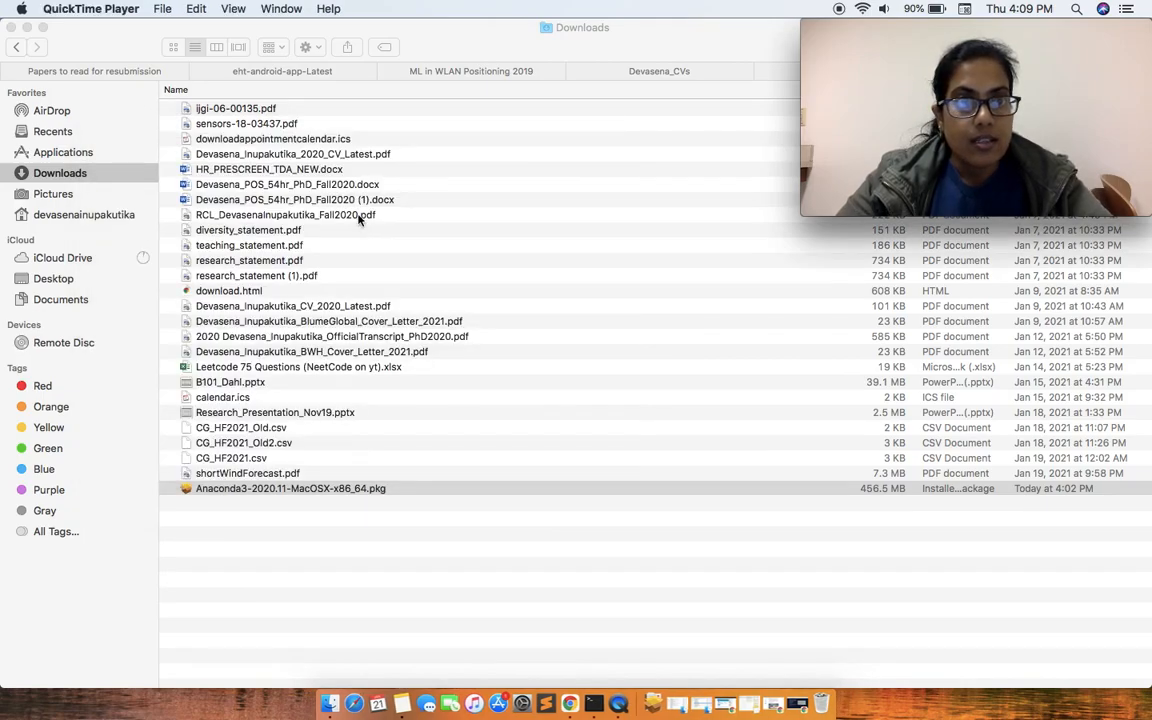
- Minimize the Downloads window and open a Terminal window to look at its command prompt
left_click(27, 27)
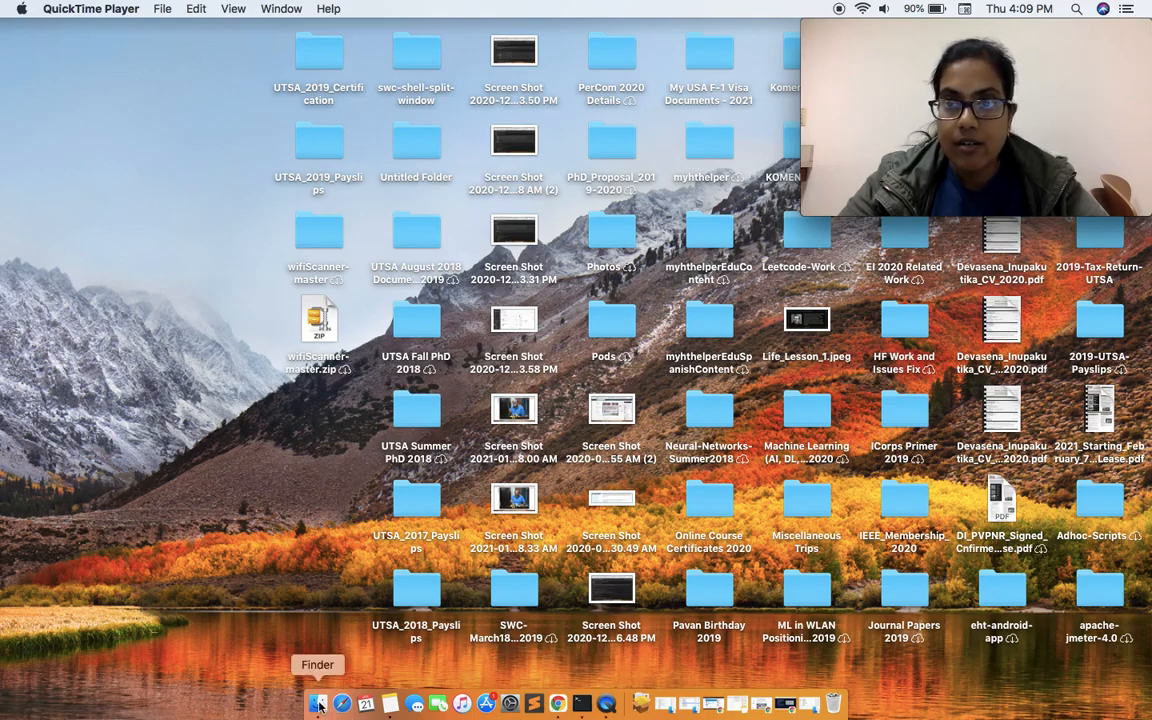
left_click(589, 711)
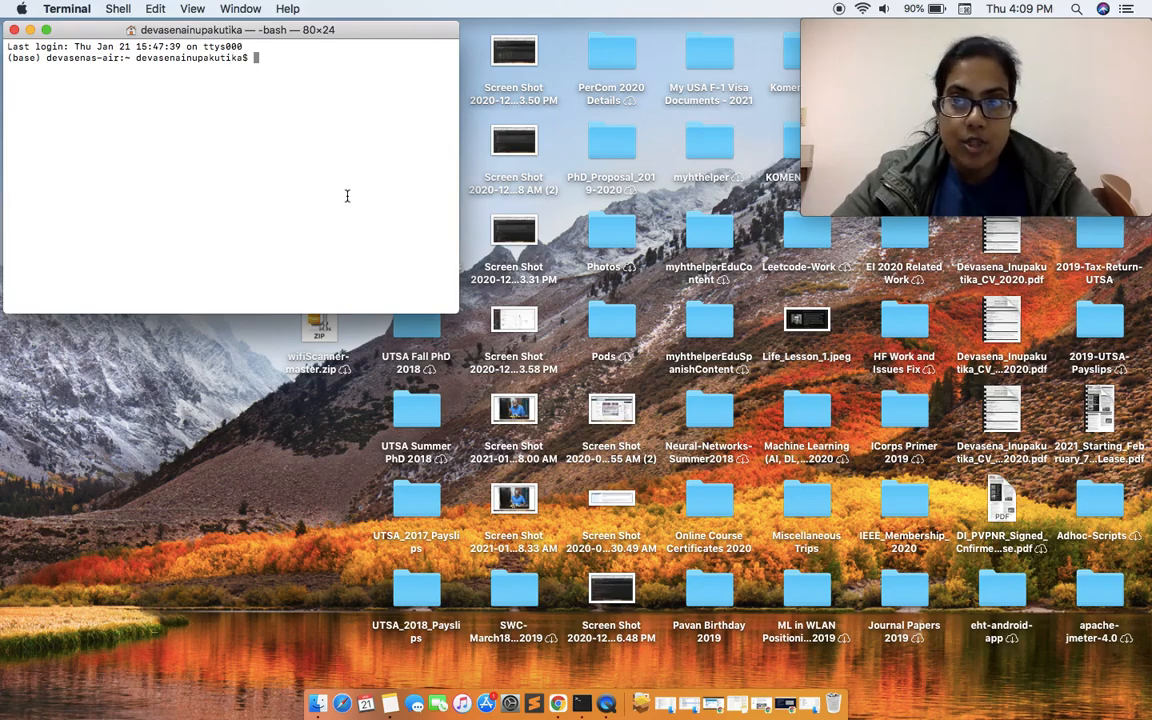
- Show the Applications folder in a new Finder tab and launch Anaconda-Navigator from it
left_click(317, 704)
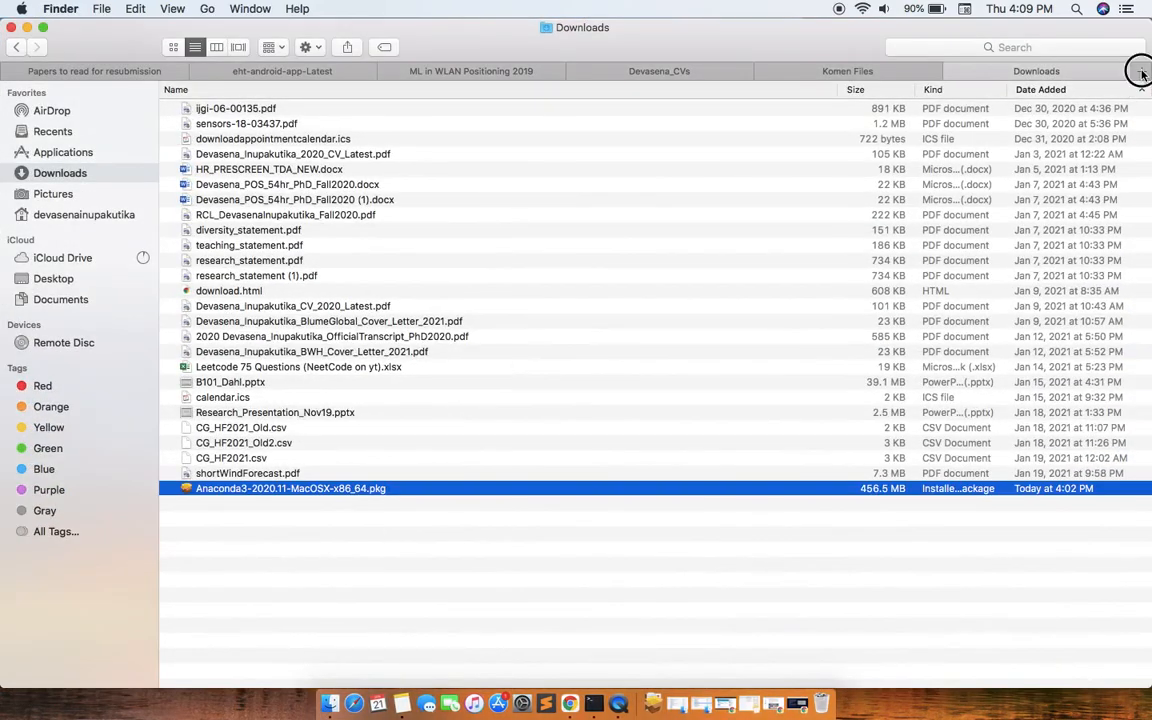
left_click(1140, 72)
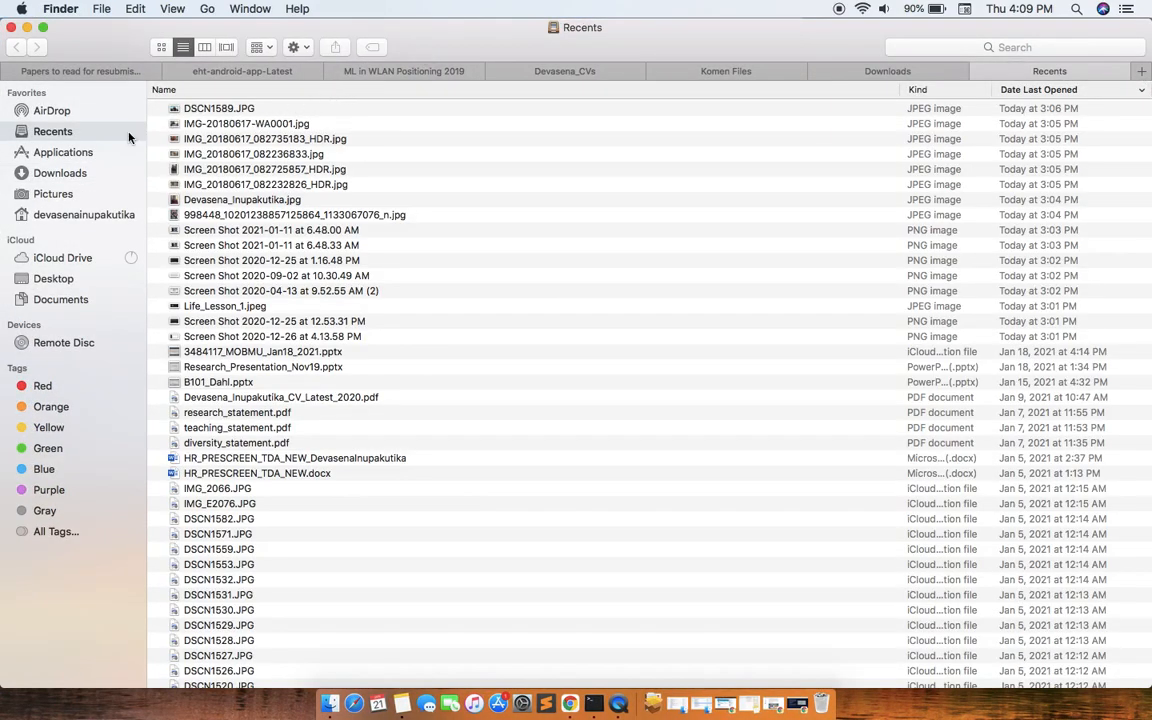
left_click(70, 156)
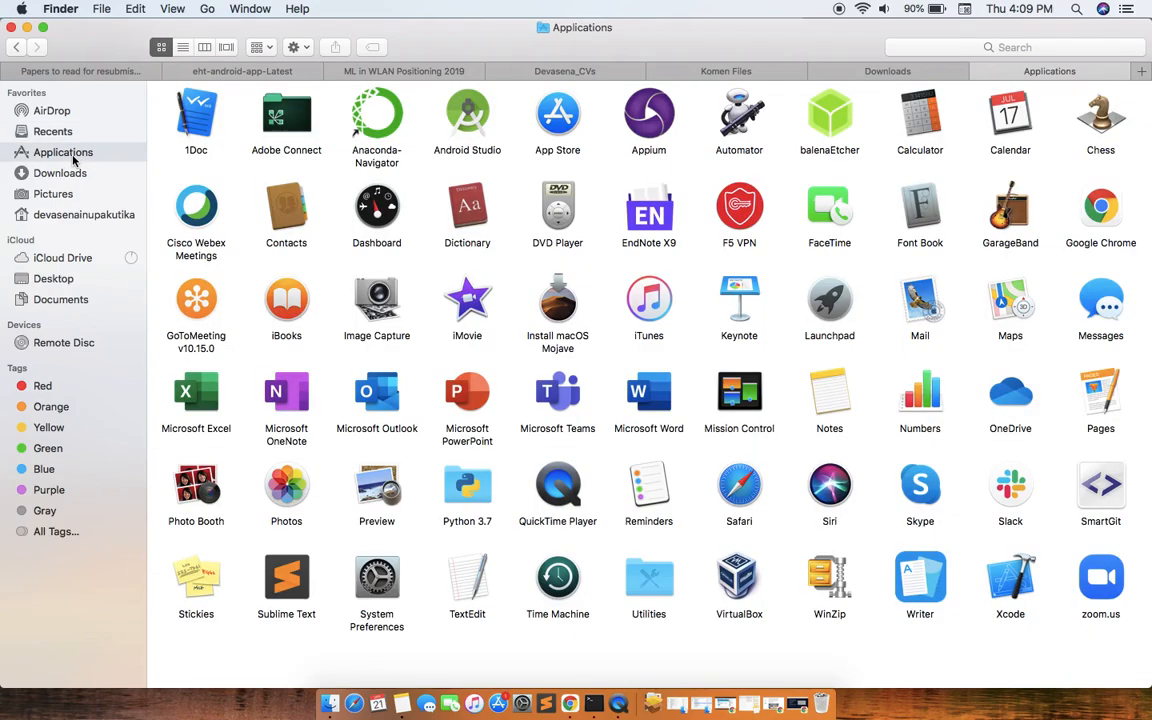
left_click(398, 162)
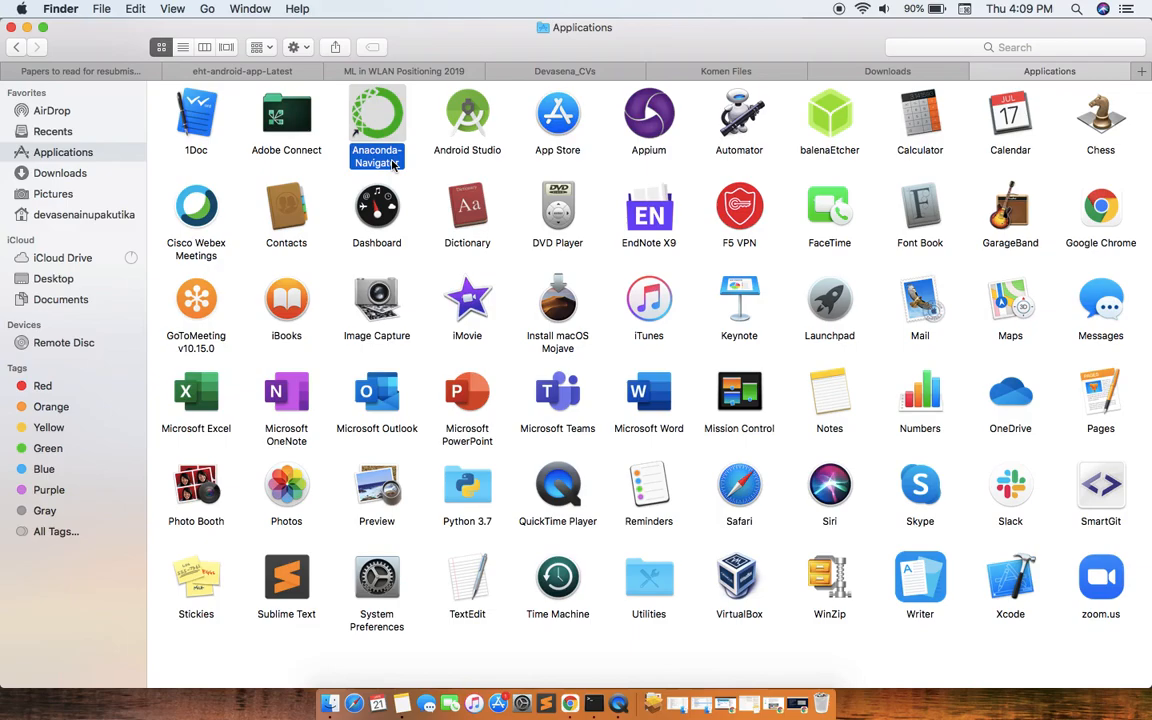
double_click(393, 166)
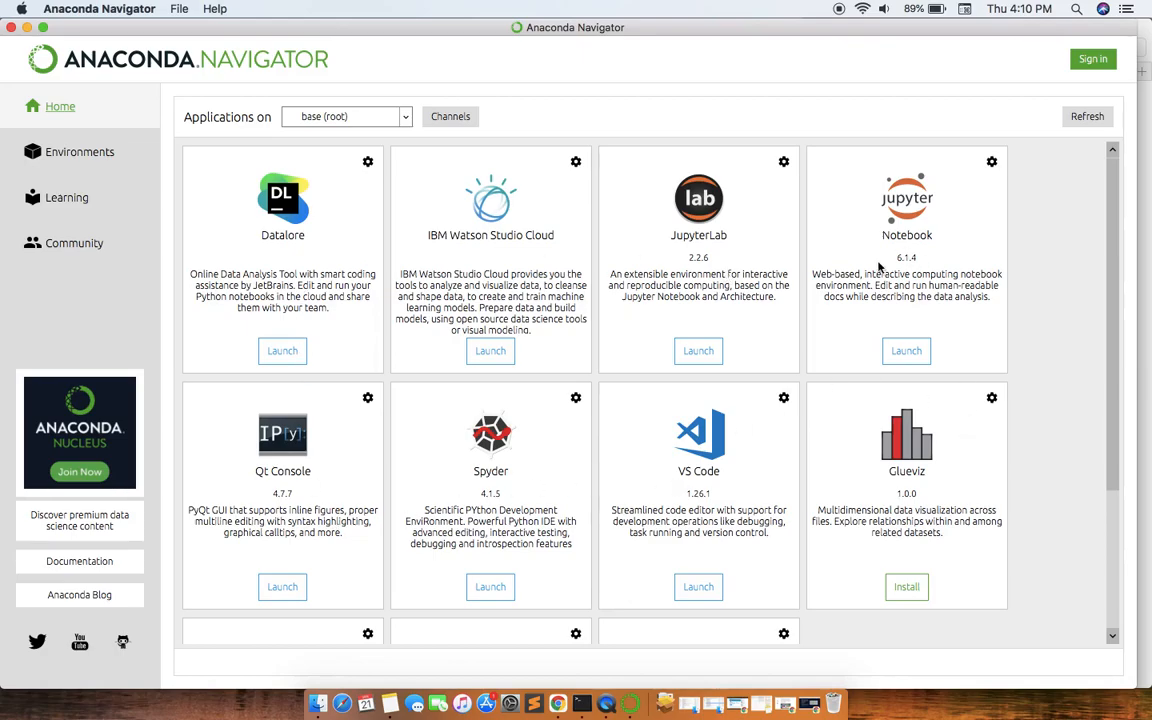
- Launch Jupyter Notebook from Anaconda Navigator and open the Desktop folder in its file list
left_click(911, 354)
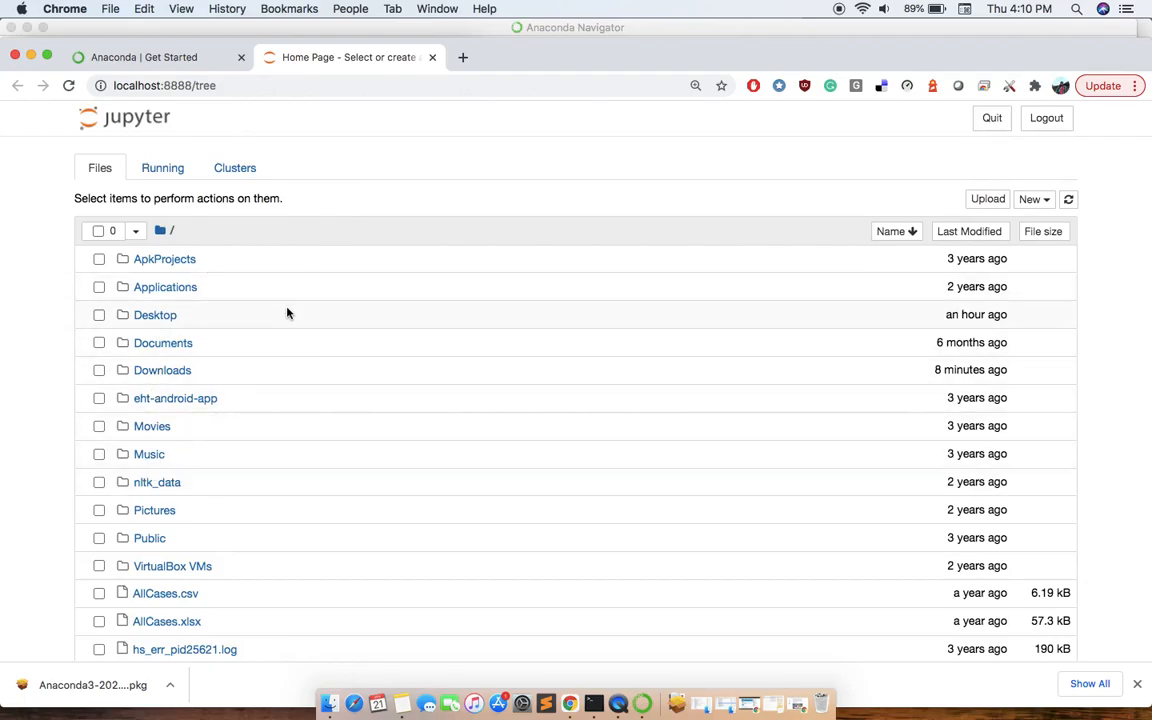
left_click(155, 316)
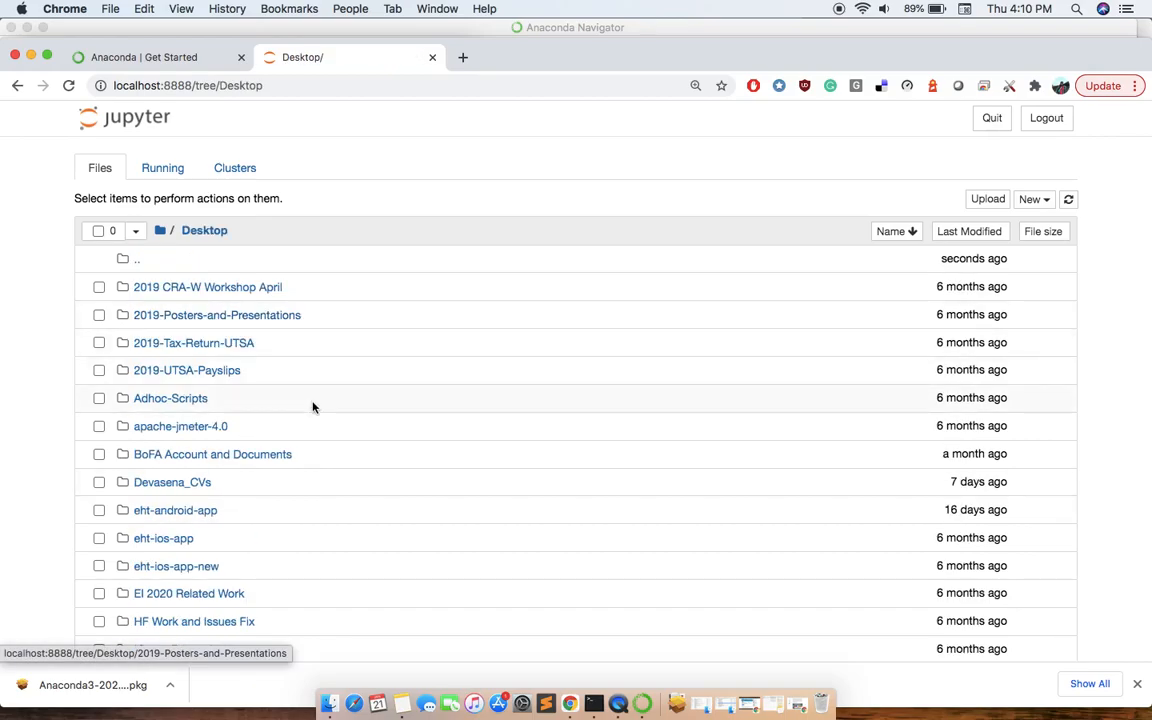
scroll(314, 404, "down", 3)
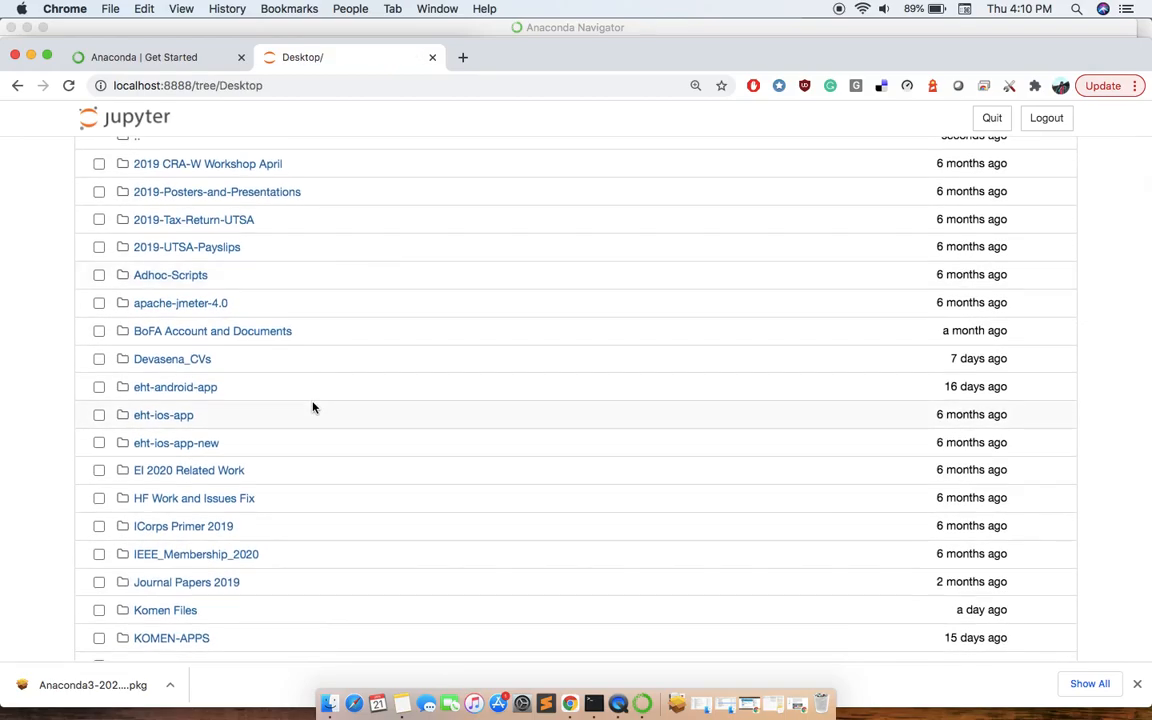
scroll(247, 391, "up", 3)
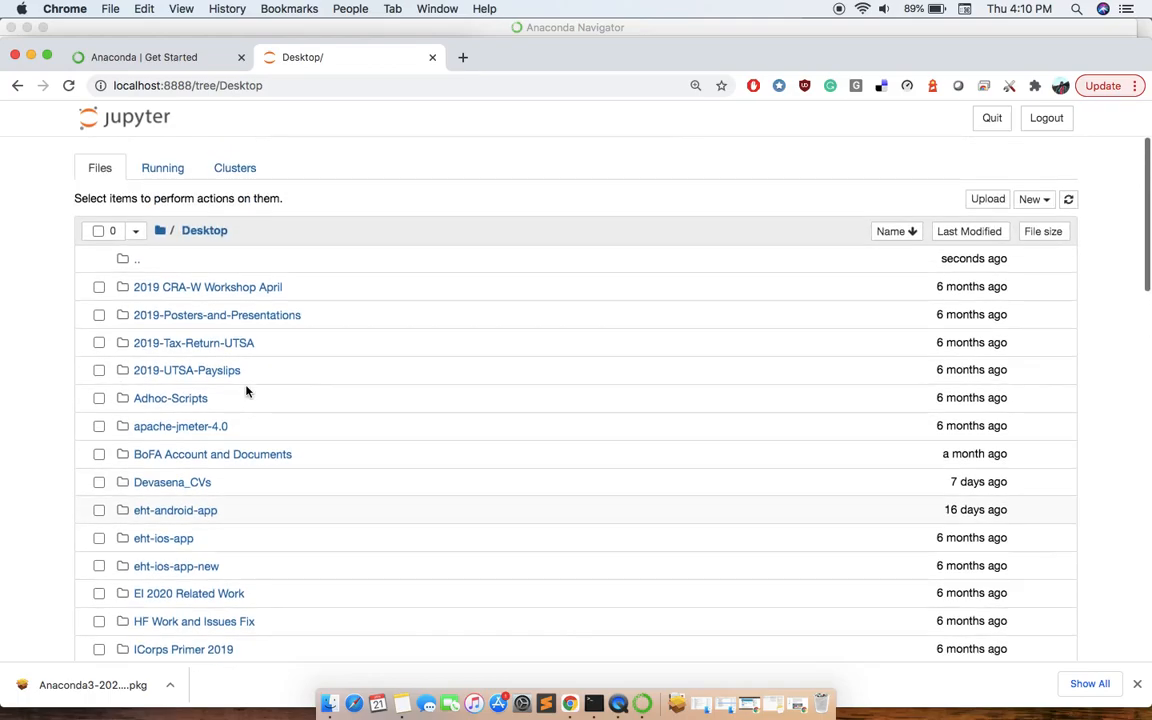
scroll(338, 501, "down", 8)
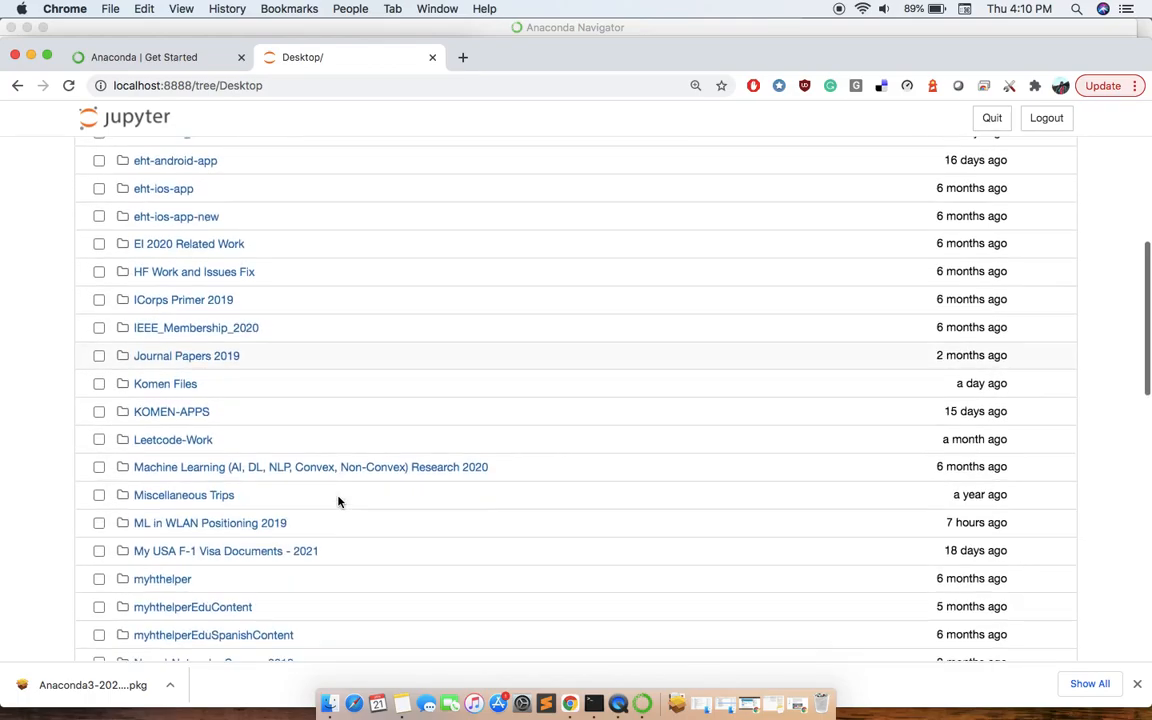
scroll(338, 501, "up", 8)
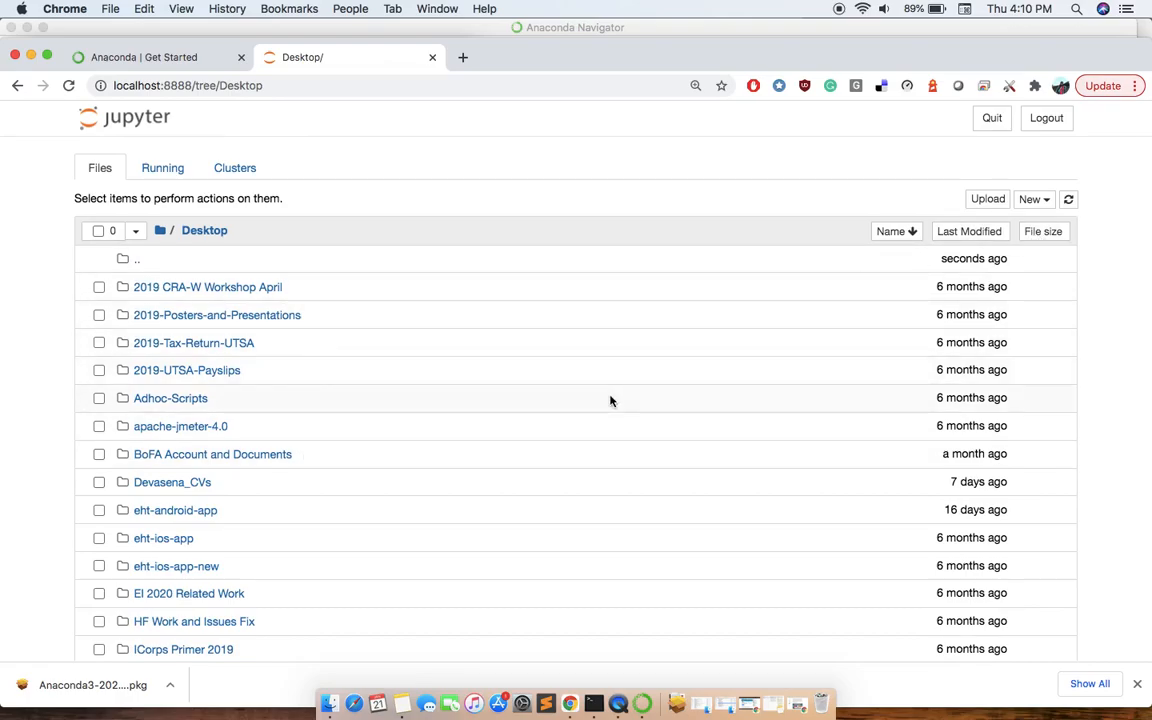
- Create a new folder inside Desktop in Jupyter and open that folder
left_click(1047, 200)
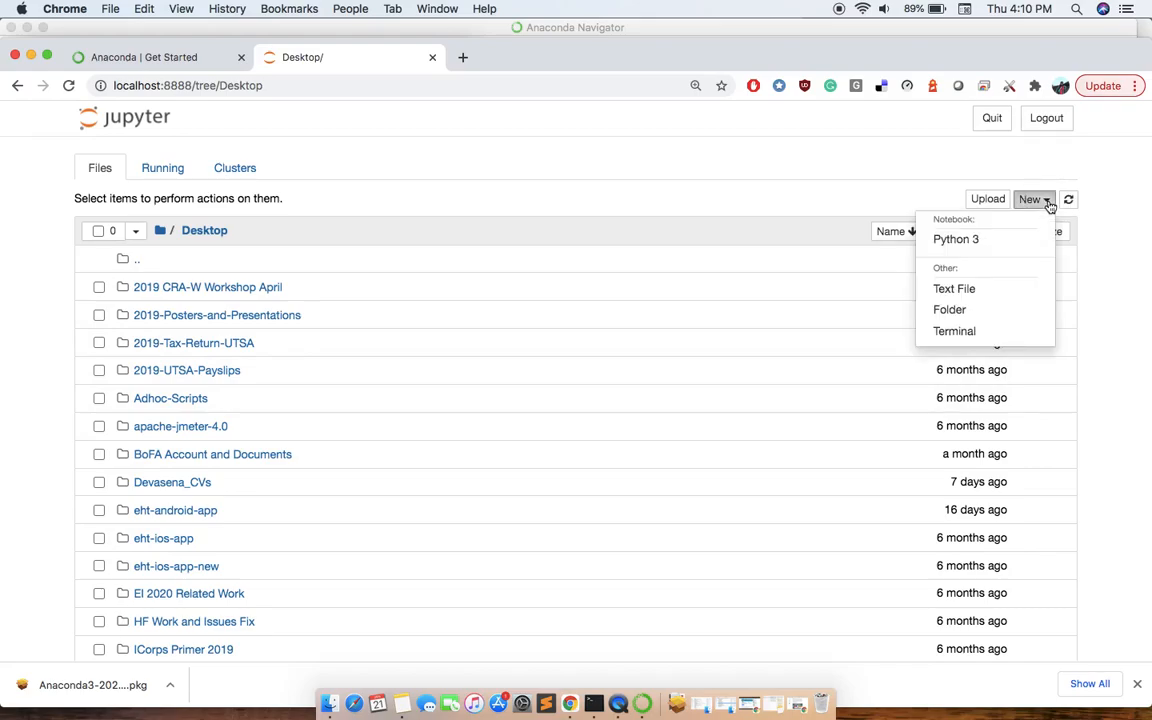
left_click(958, 310)
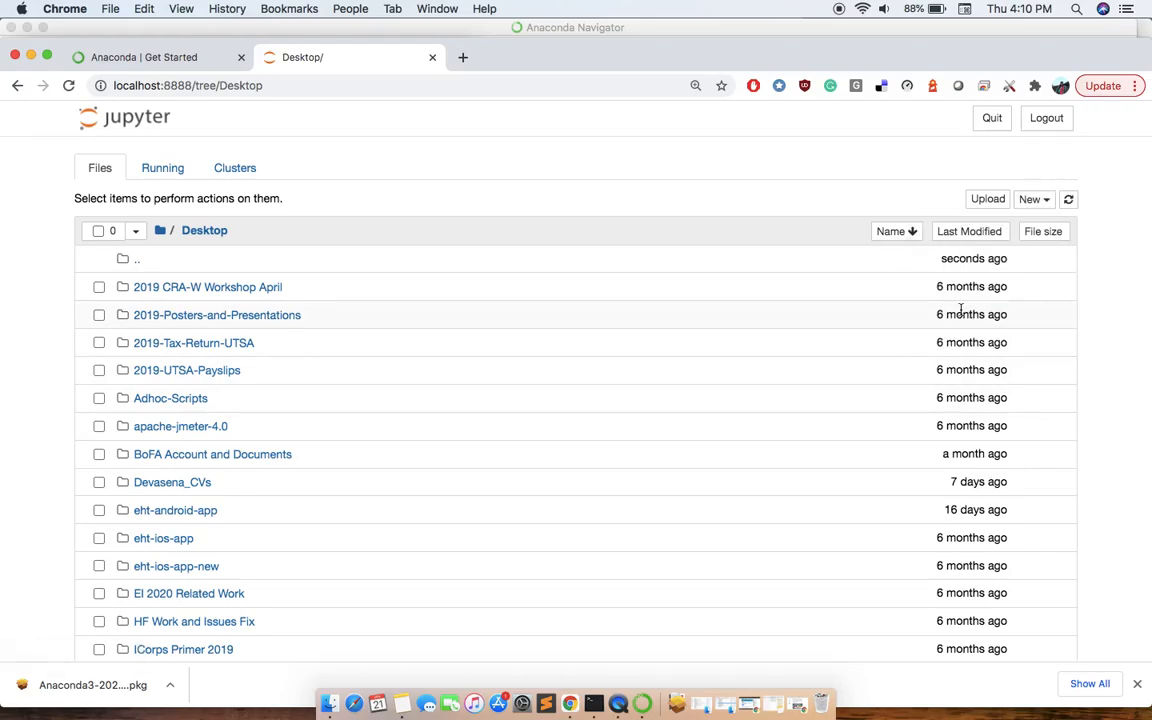
scroll(556, 476, "down", 5)
scroll(556, 476, "down", 6)
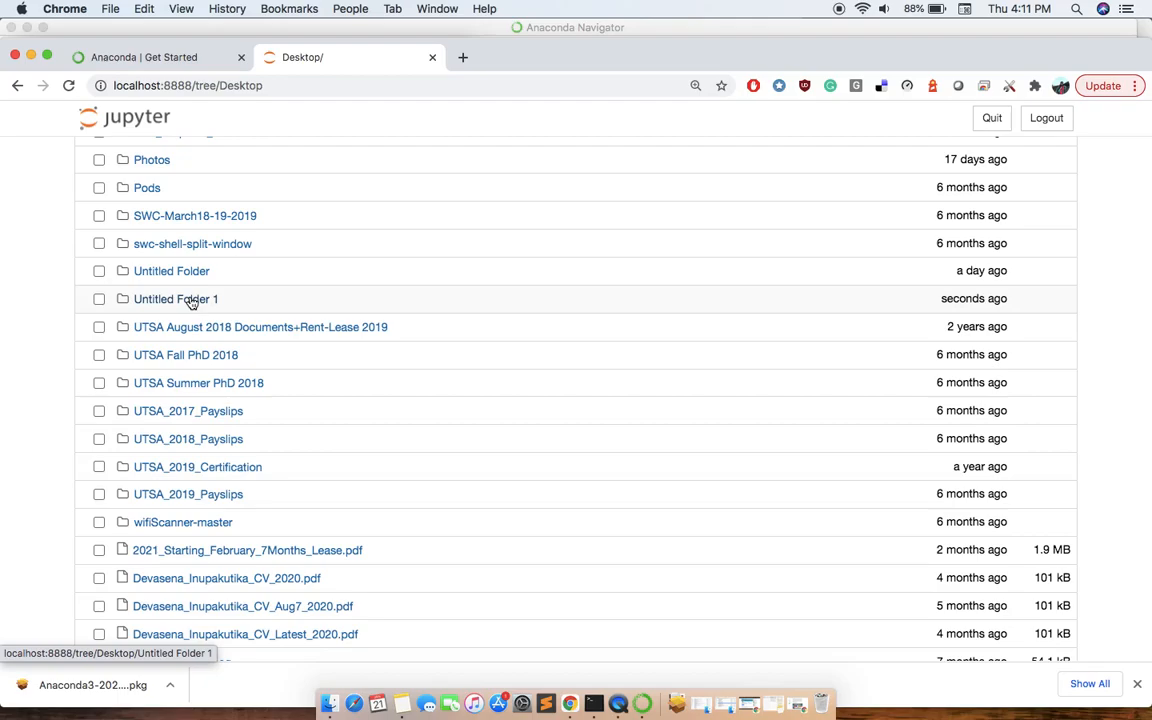
left_click(99, 299)
left_click(99, 300)
left_click(177, 300)
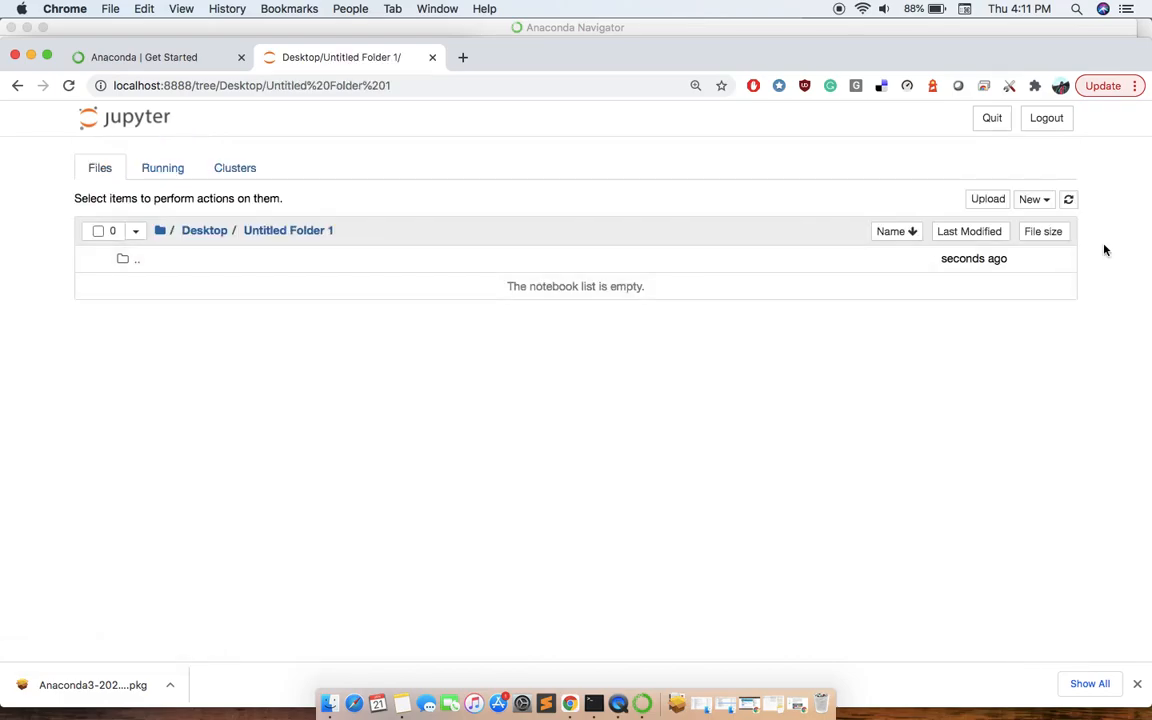
- Create a Python 3 notebook in the new folder and rename it TestScript1
left_click(1031, 202)
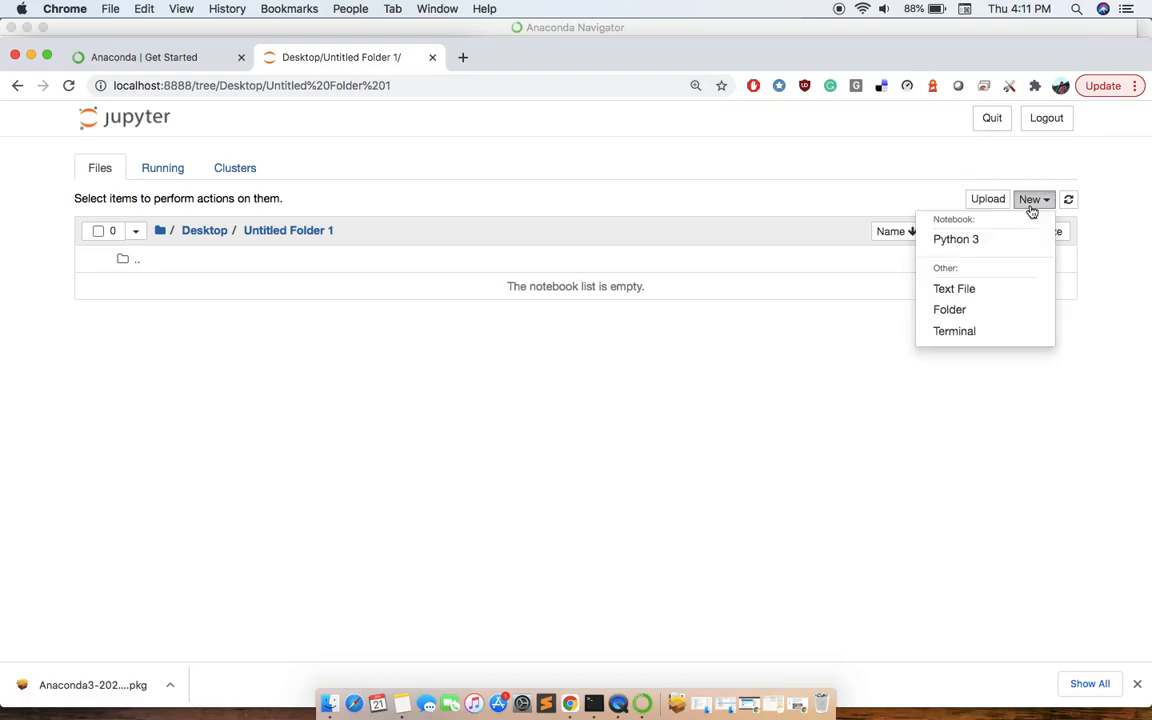
left_click(956, 240)
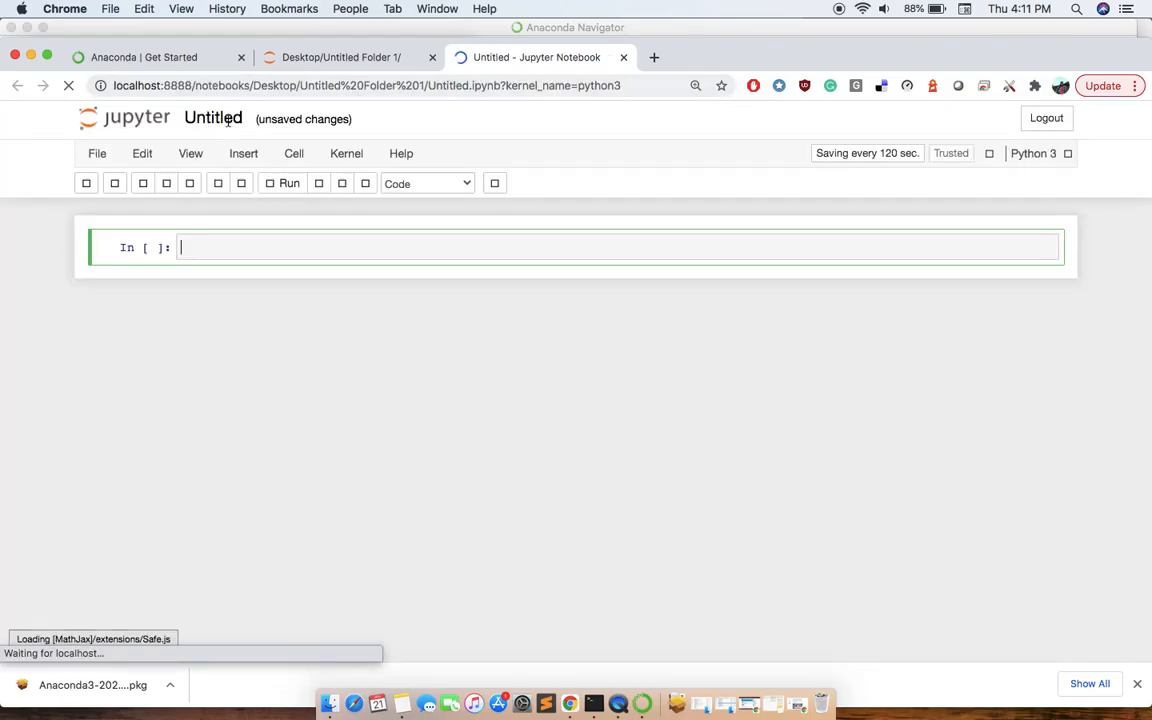
left_click(215, 119)
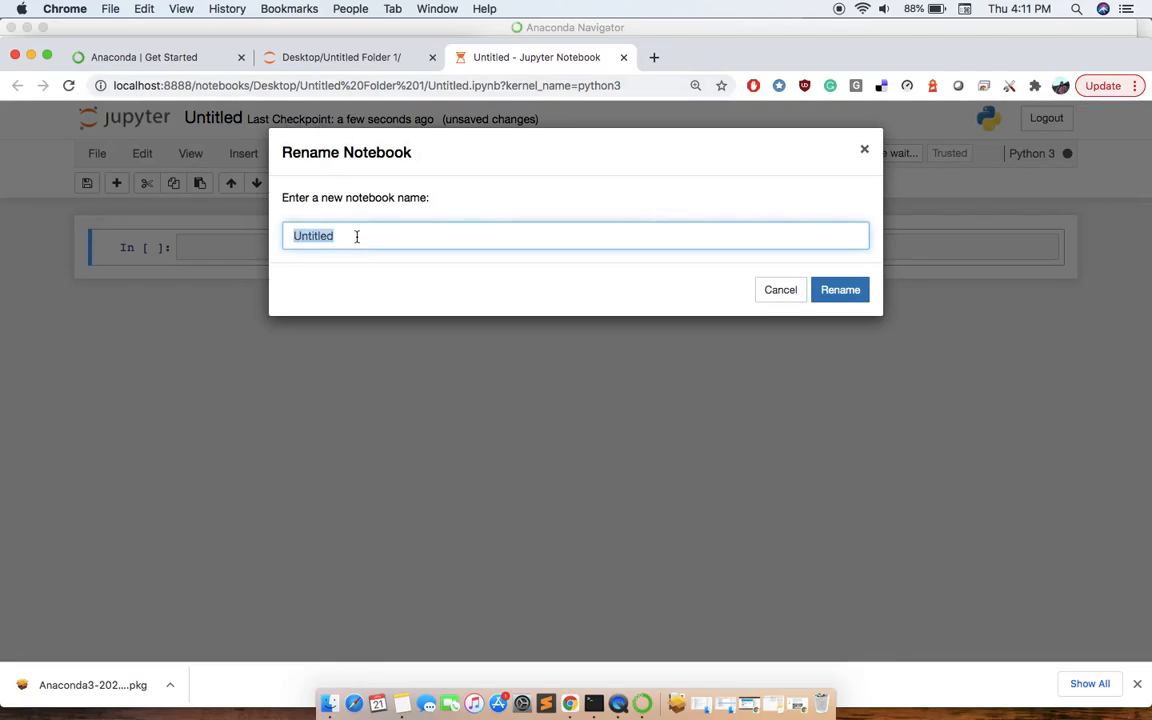
type("TestSc")
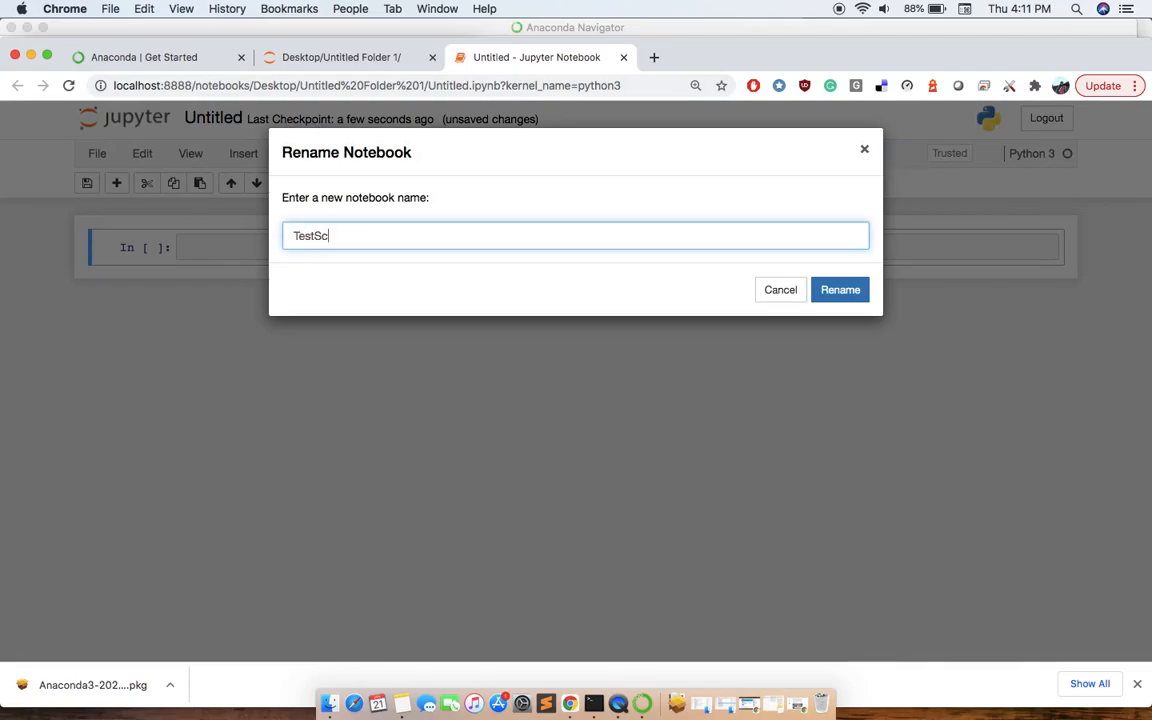
type("ript1")
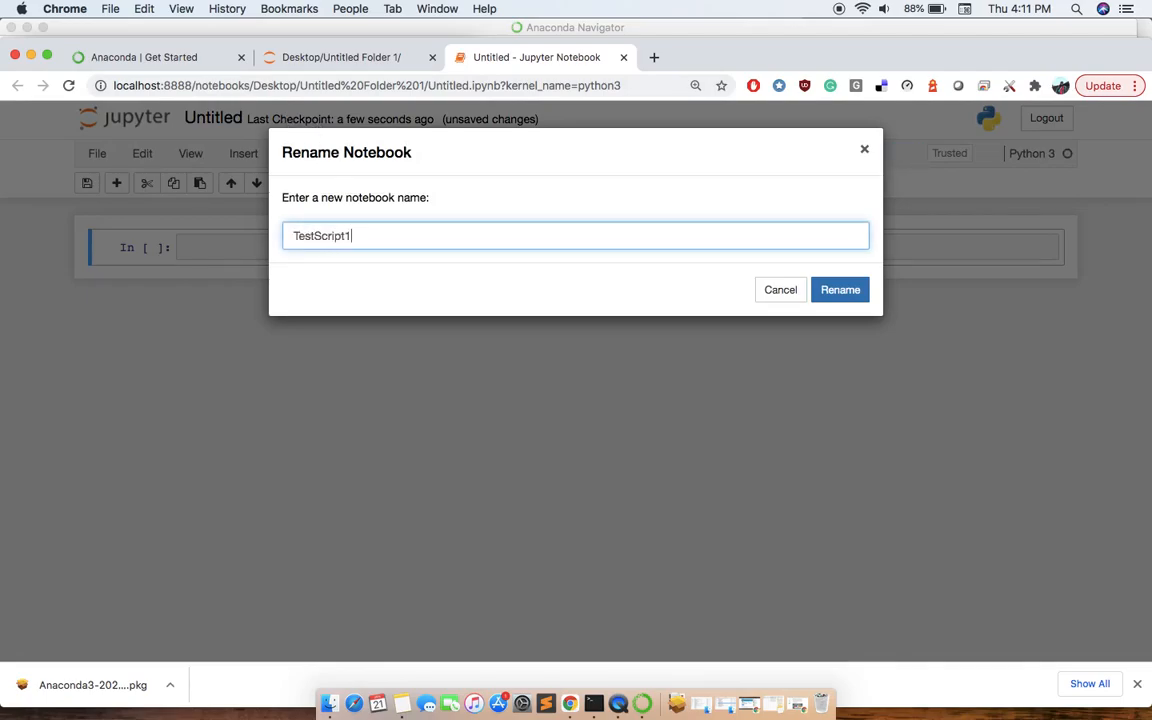
left_click(855, 292)
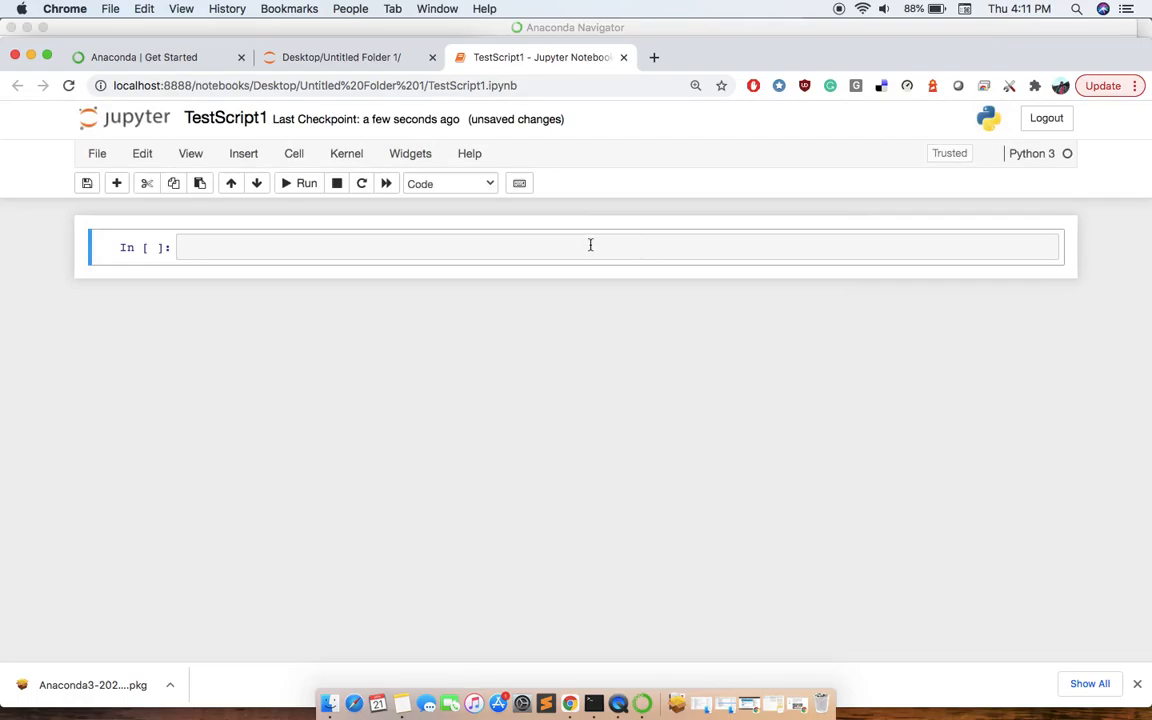
- Enter and run 2+3 in the first notebook cell and 2*3 in the second
left_click(590, 245)
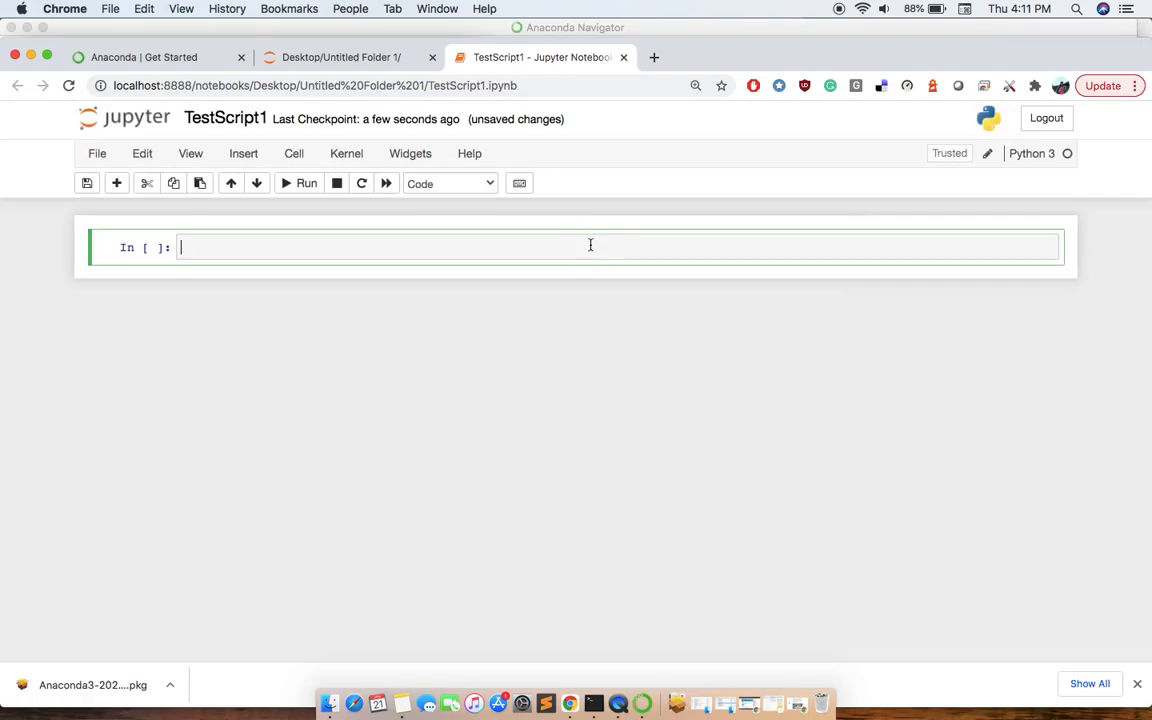
type("2+3")
left_click(303, 184)
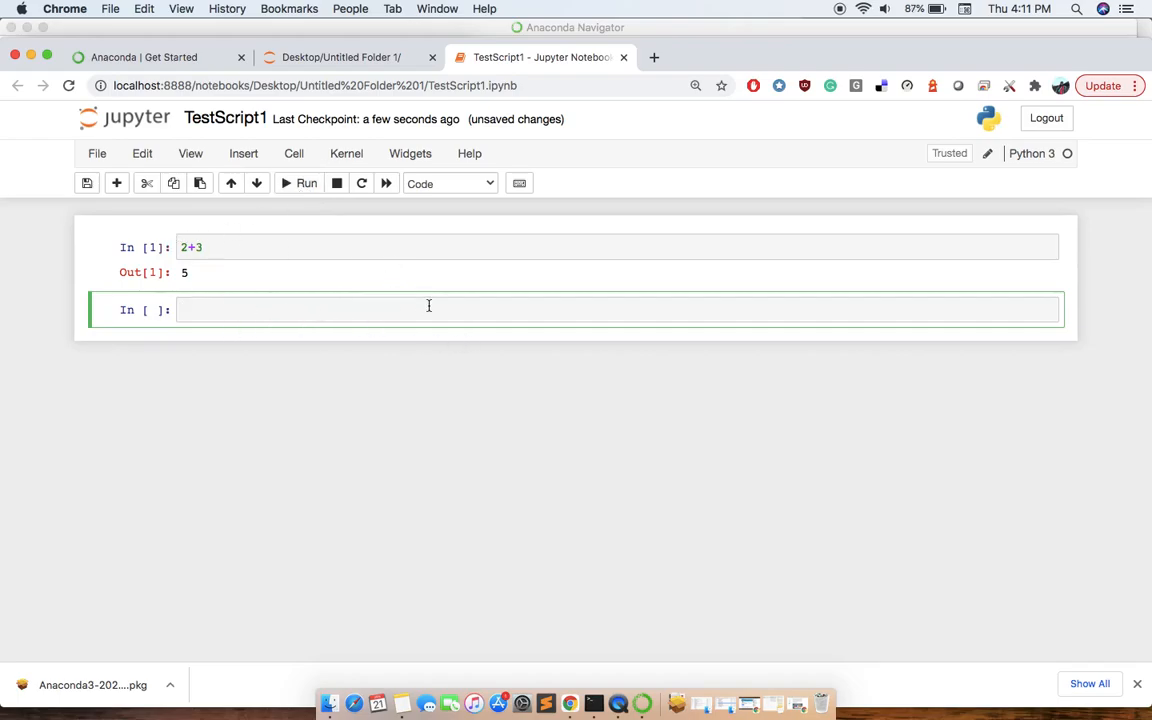
type("2")
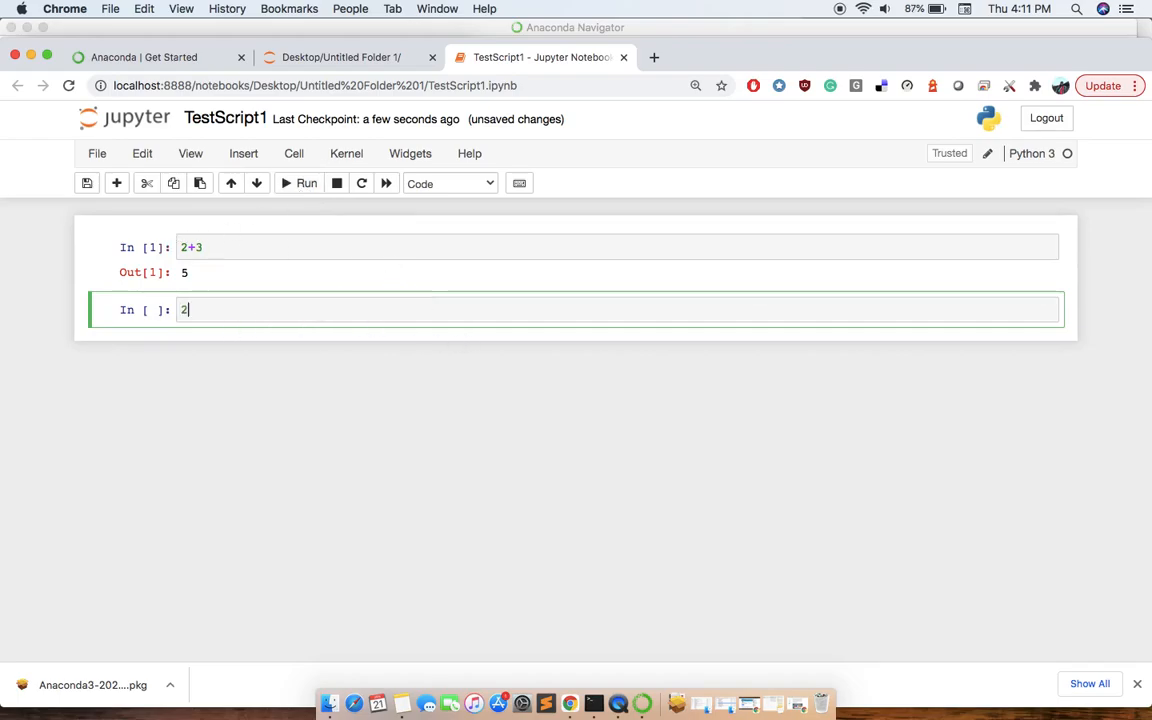
type("*3")
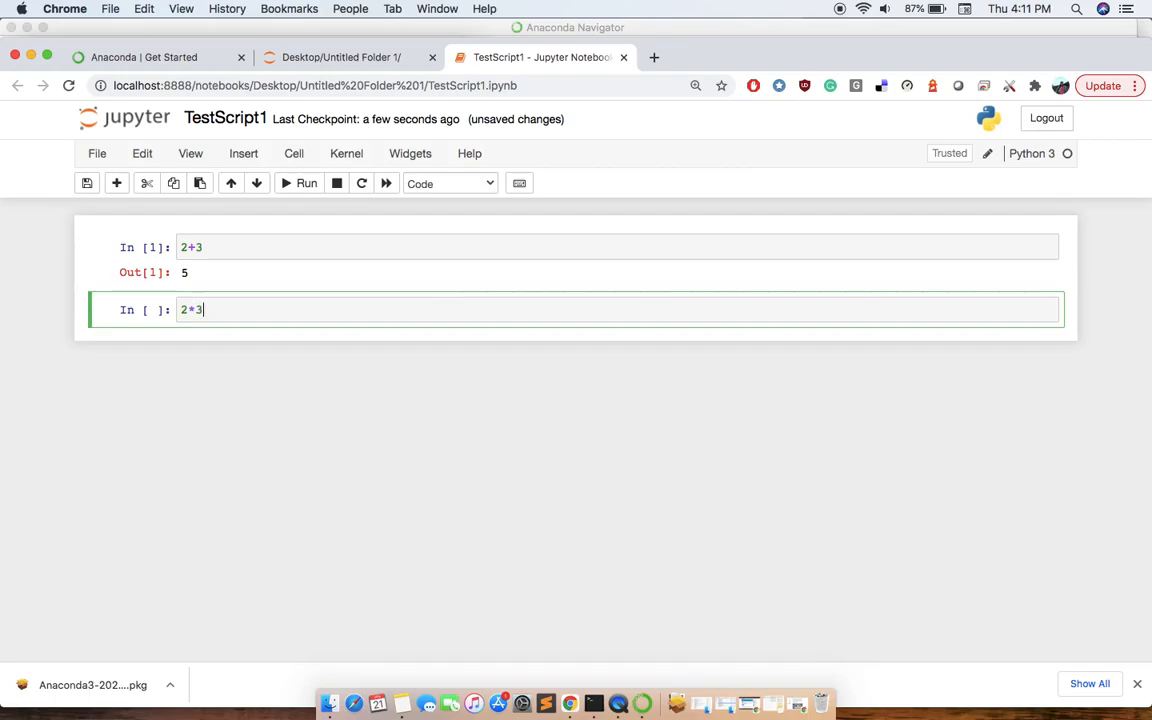
left_click(303, 188)
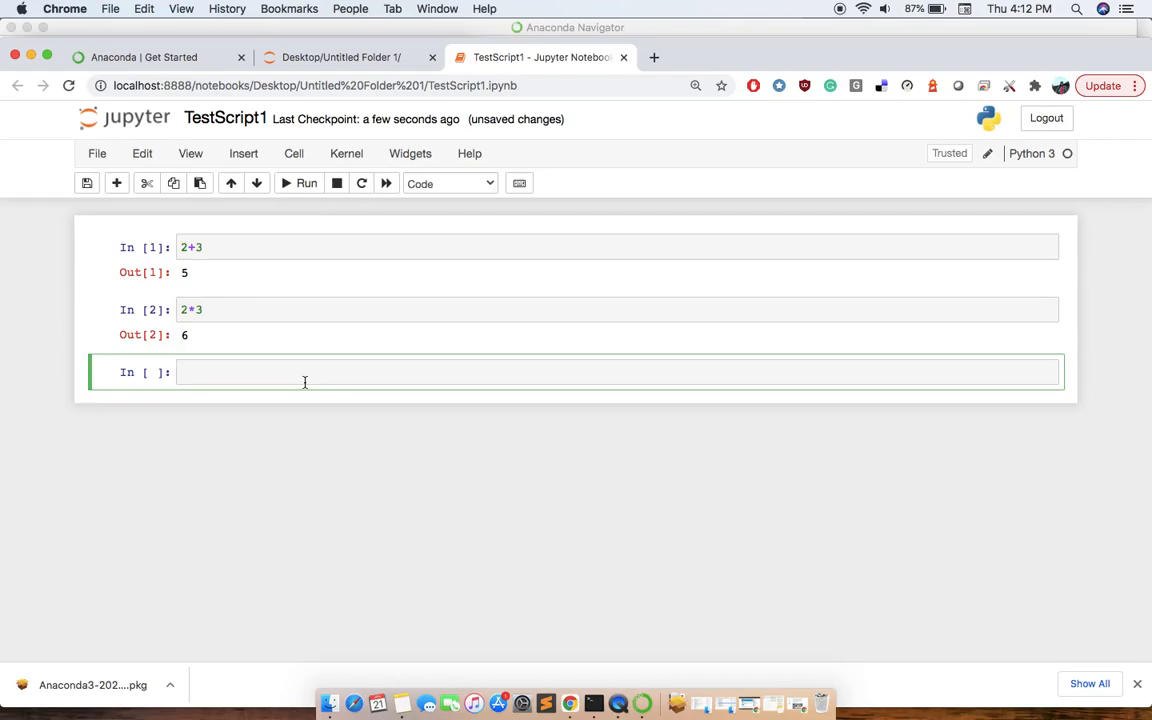
- Enter import math in the third cell and run it
type("imo")
key("BackSpace")
type("port math")
key("BackSpace")
key("BackSpace")
key("BackSpace")
key("BackSpace")
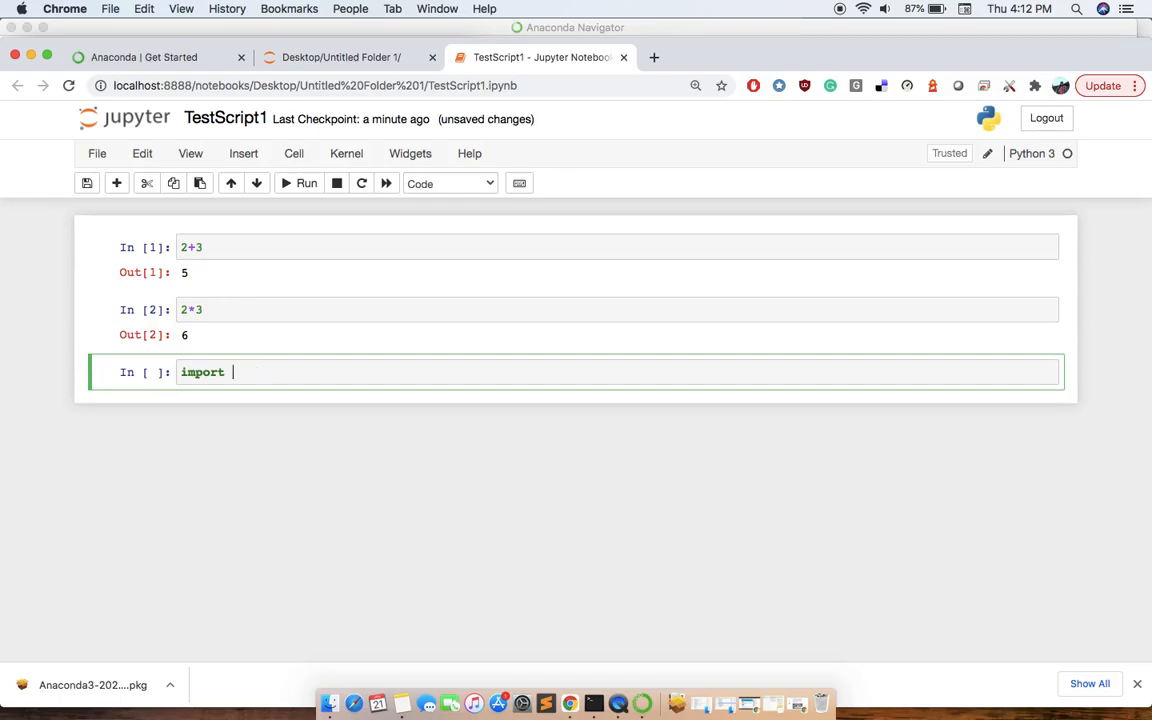
type("math")
left_click(303, 188)
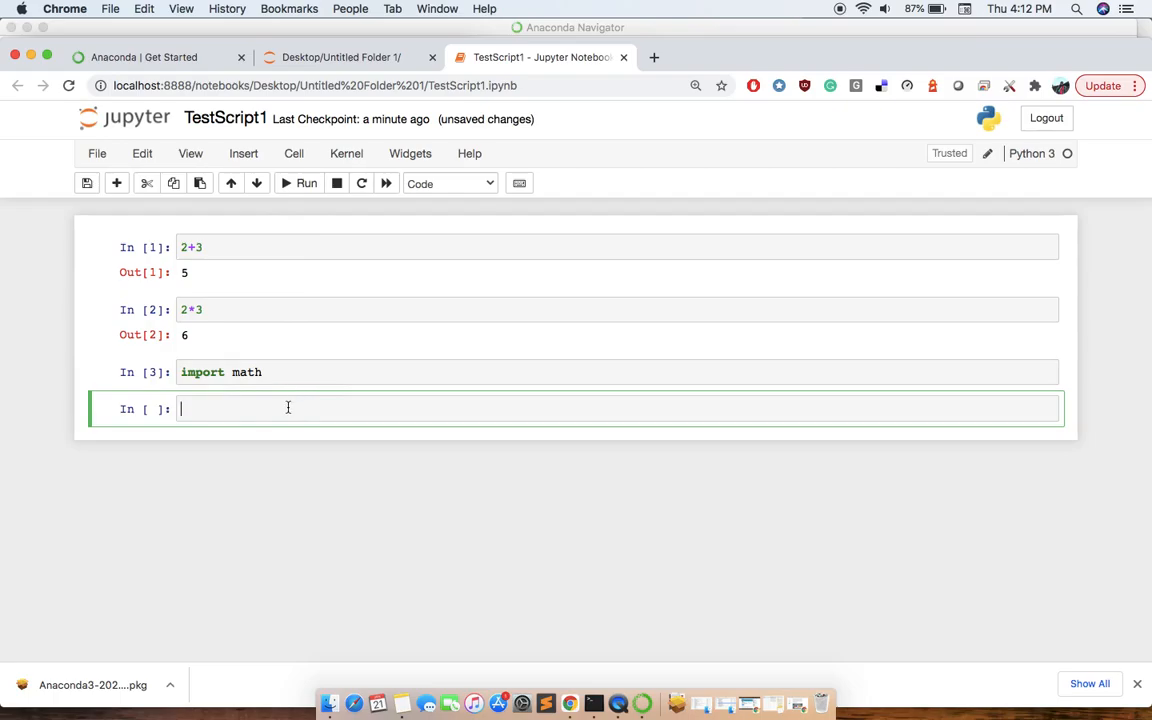
- Enter and run print(math.floor(4.56)) and print(math.ceil(4.56)) on separate lines of the fourth cell, and save the notebook
type("print(math.floor(4.56")
key("Right")
key("Right")
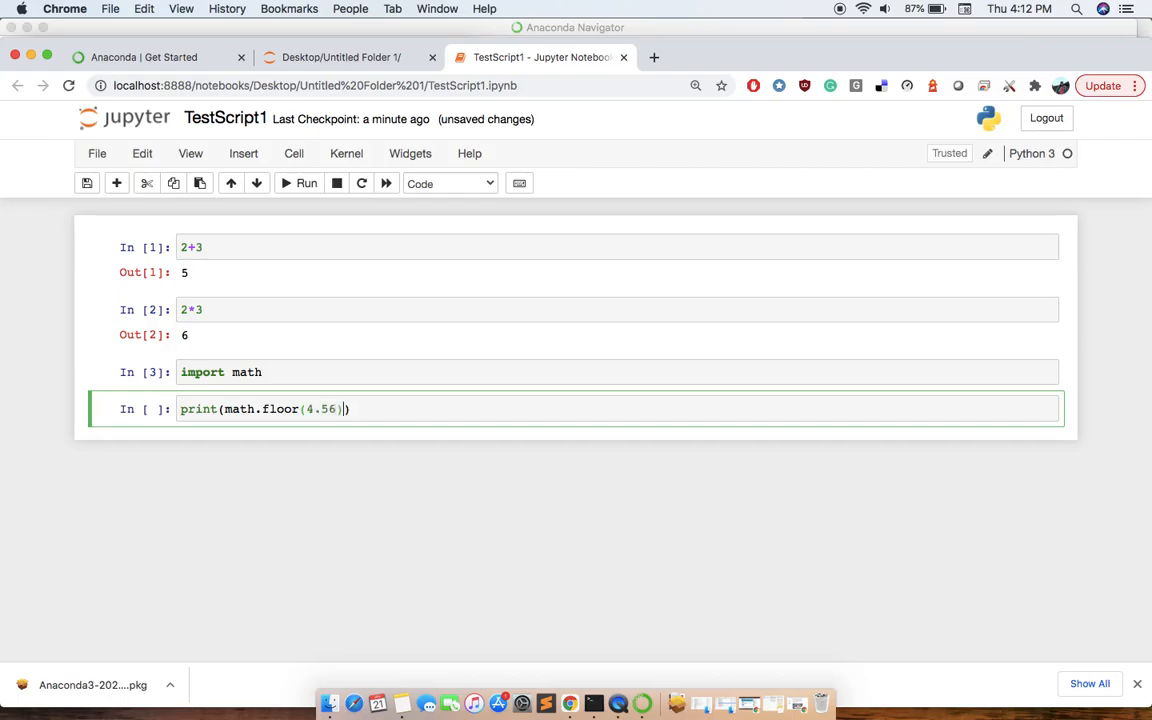
key("Return")
type("p")
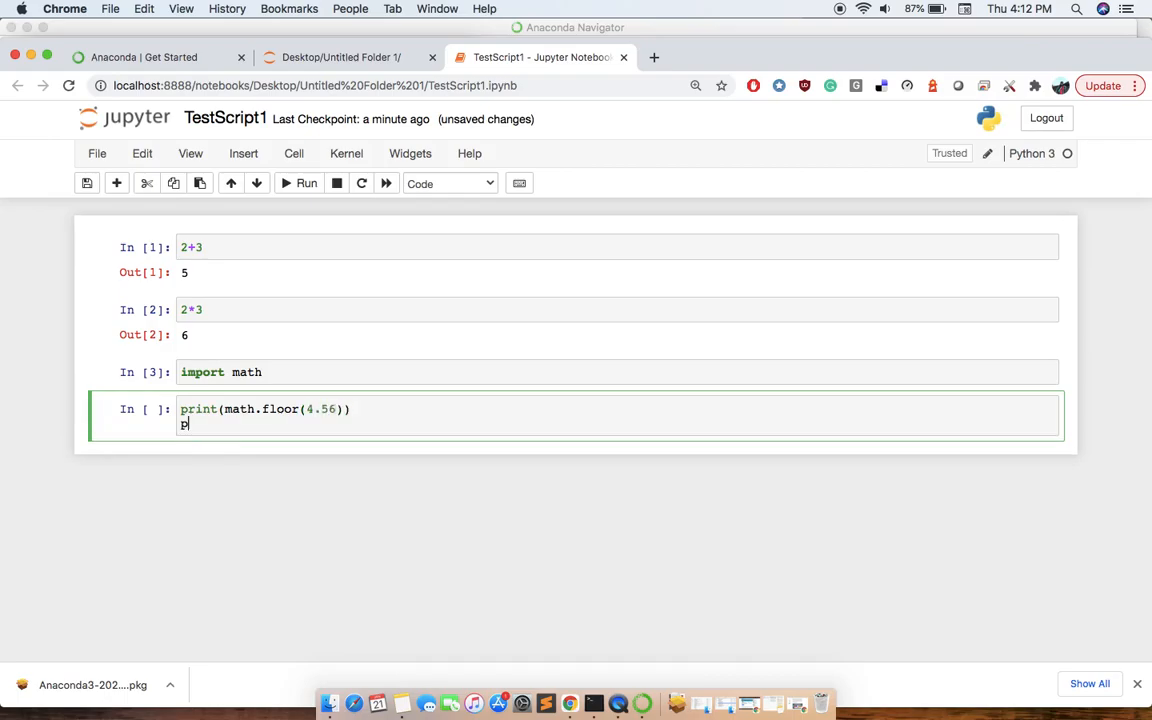
type("rint(math.ceil(")
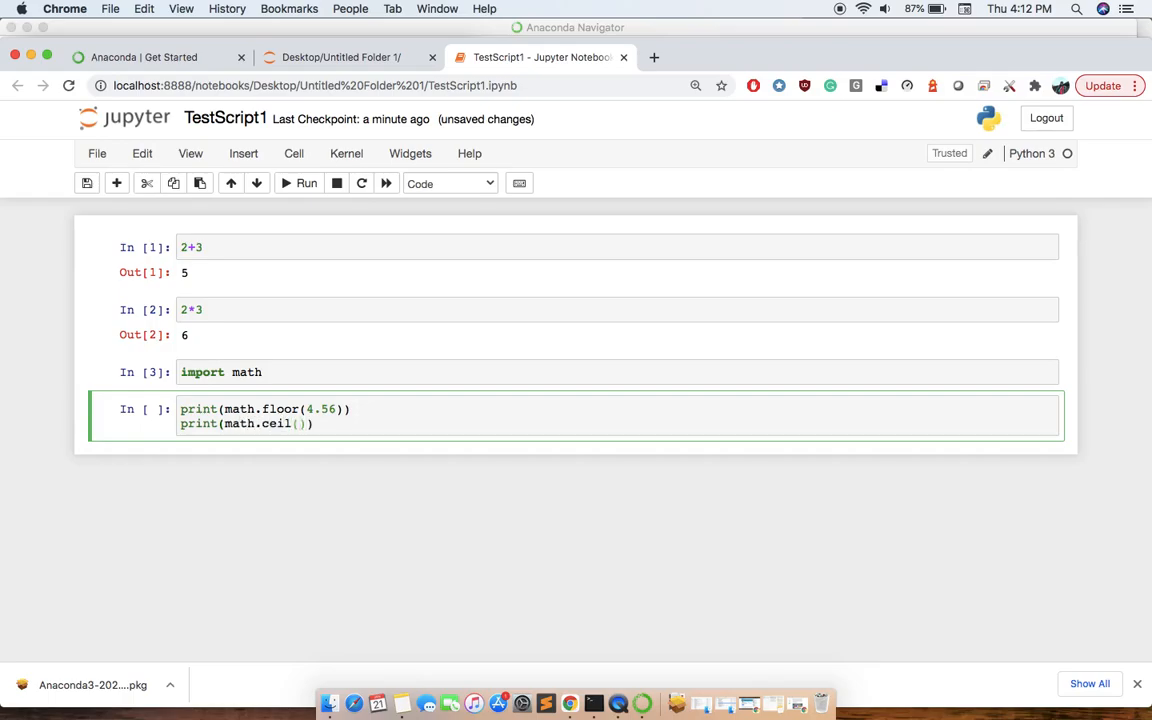
type("4.56)")
left_click(291, 187)
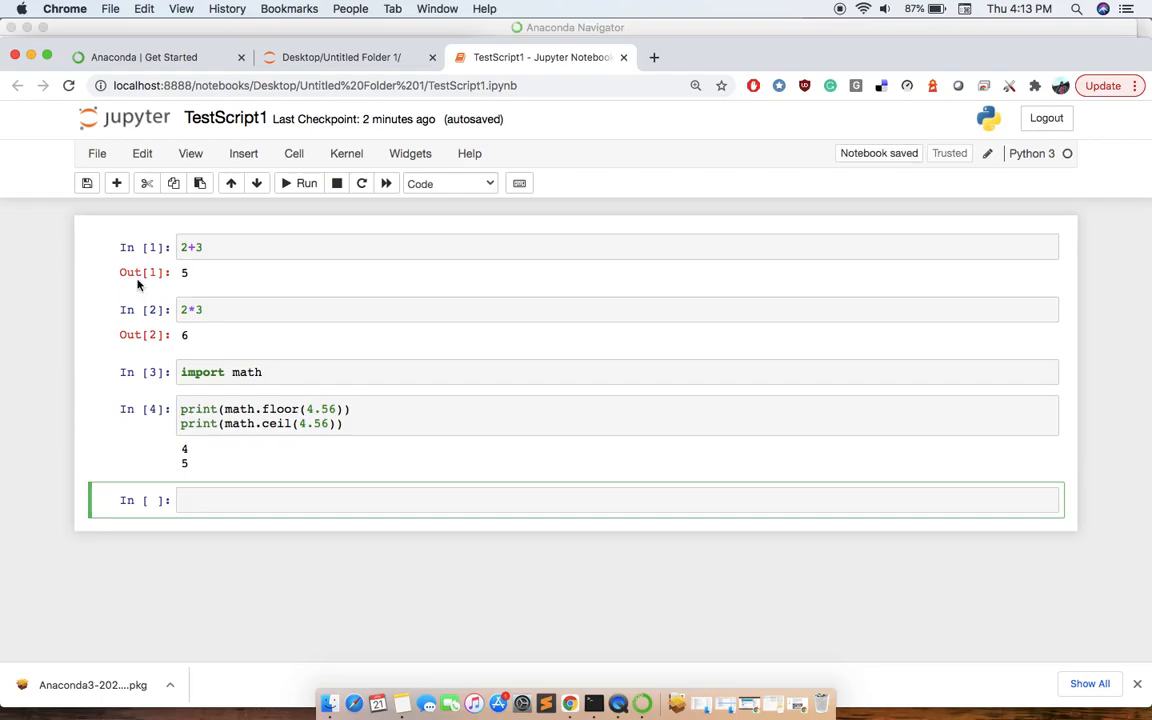
left_click(87, 186)
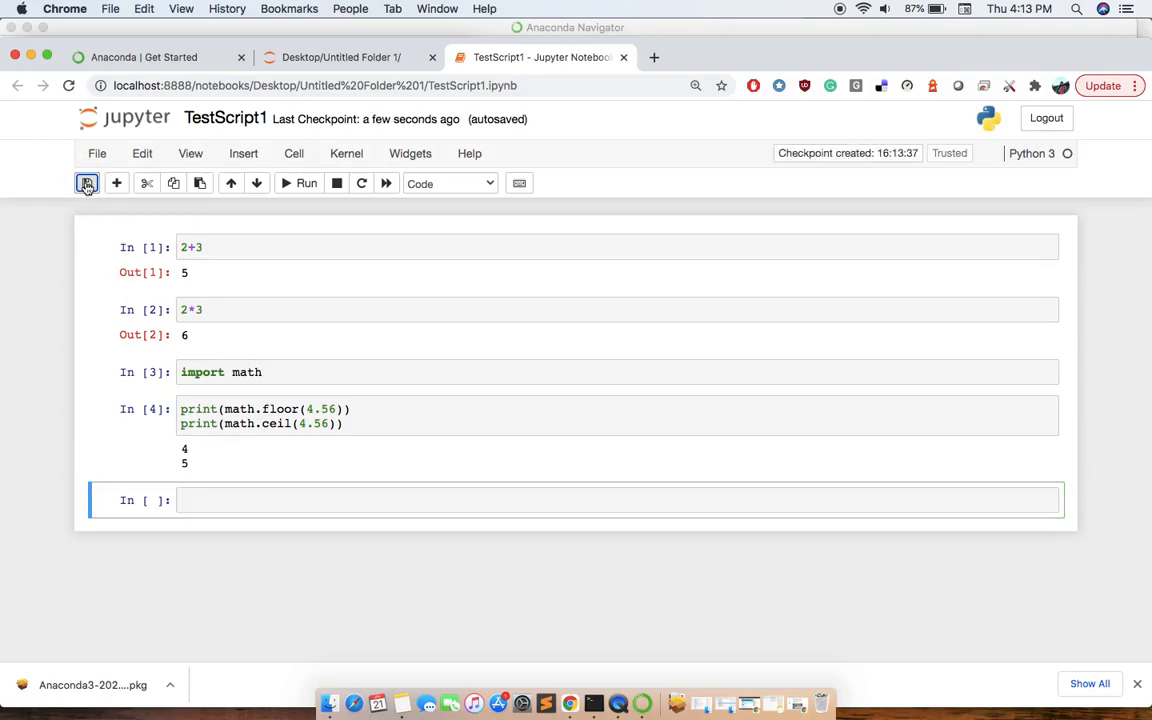
- Close the TestScript1 notebook page and minimize the browser window
left_click(623, 57)
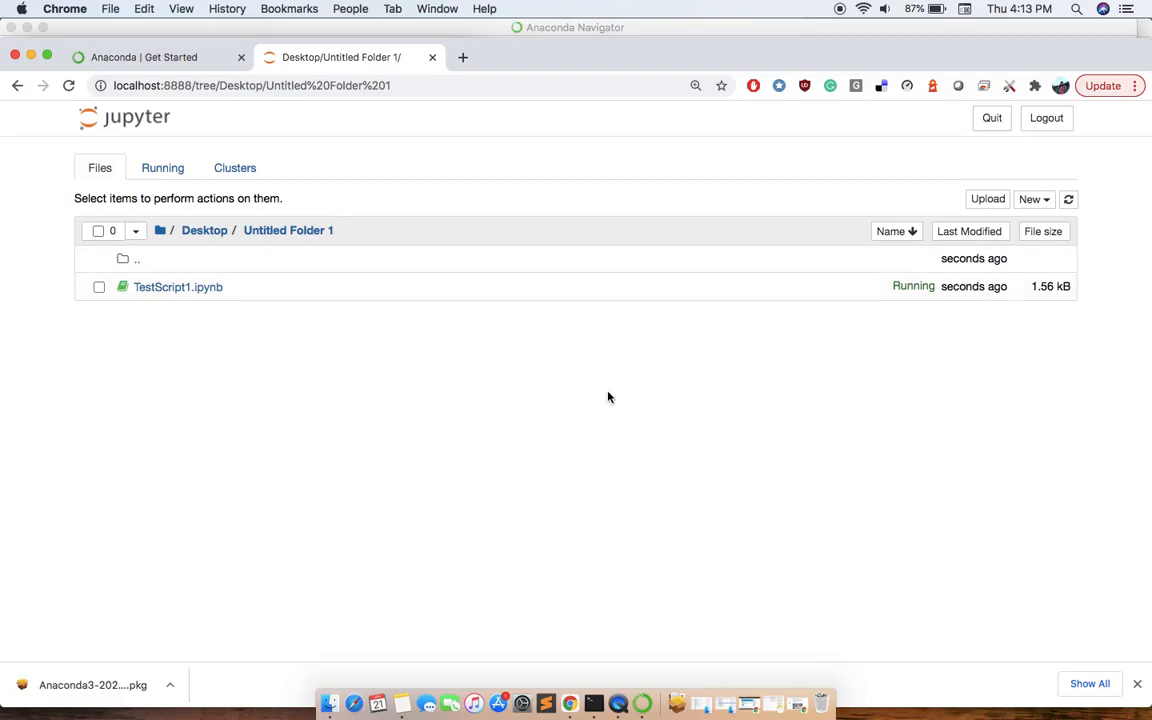
left_click(31, 57)
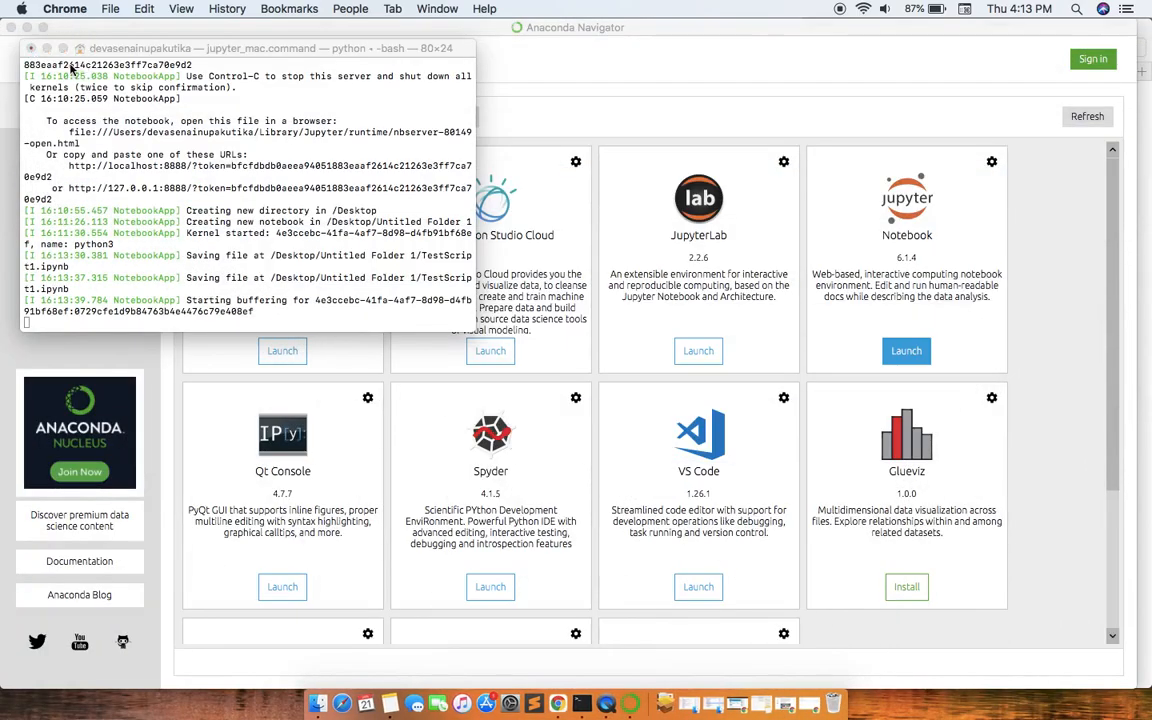
- Interrupt the running Jupyter server in Terminal, answer y to shut it down, and close both Terminal windows
left_click(160, 322)
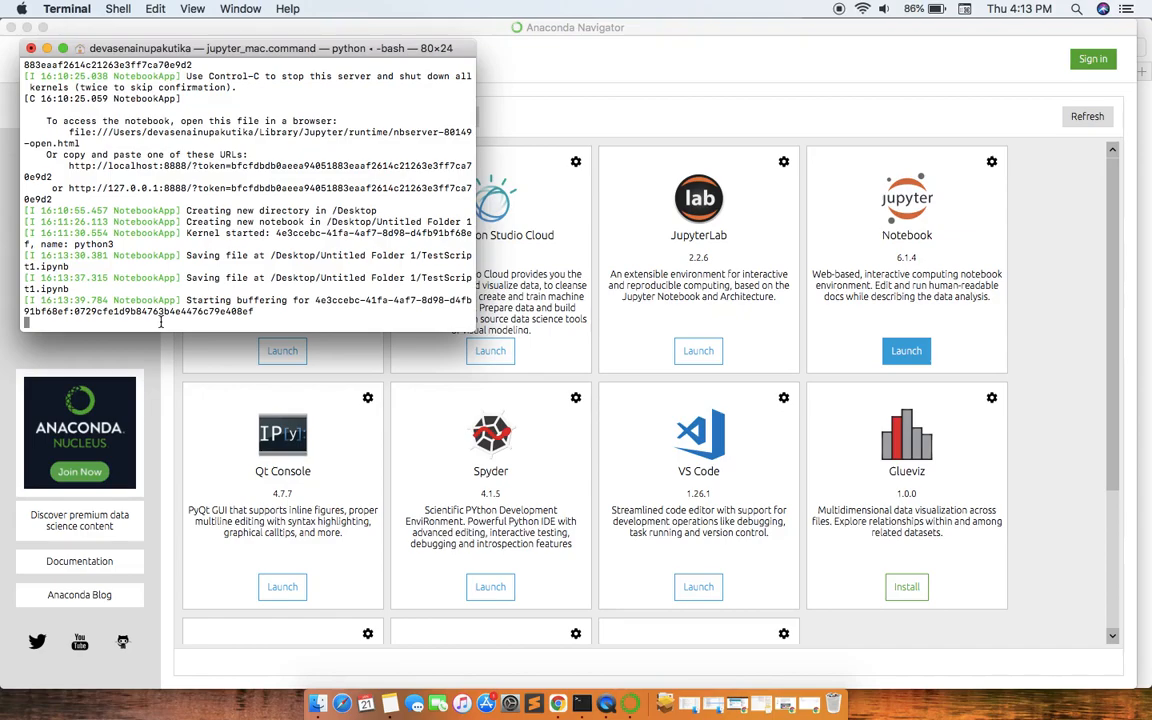
key("ctrl+c")
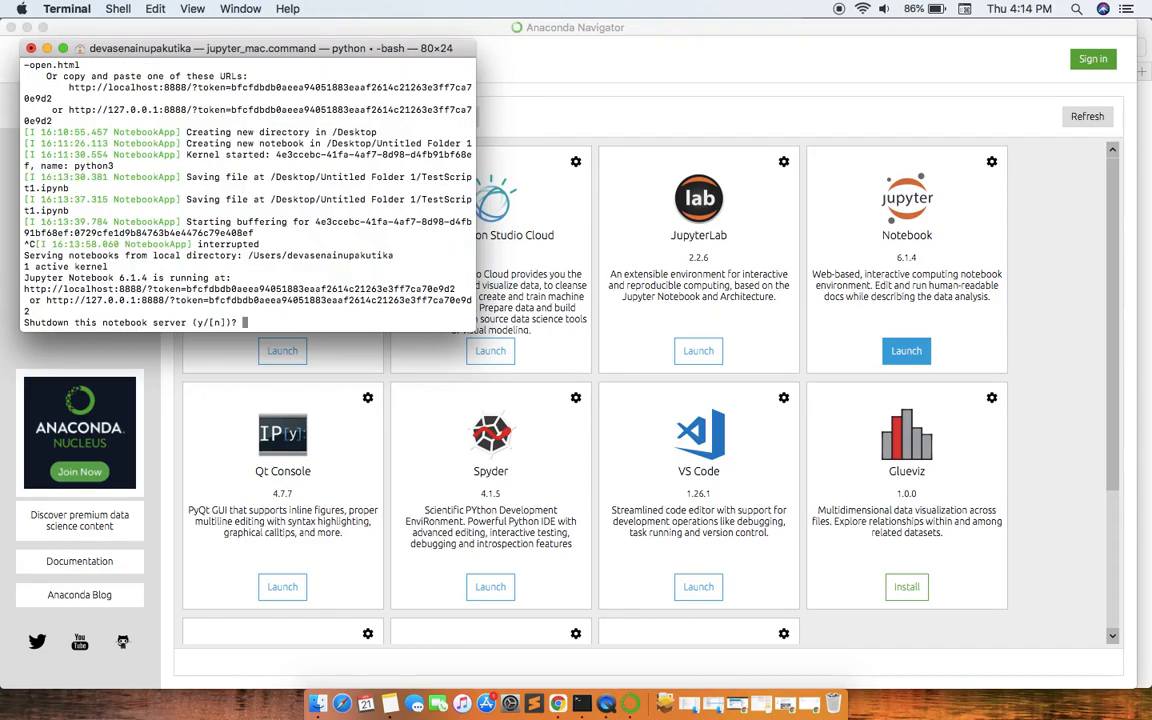
type("y")
key("Return")
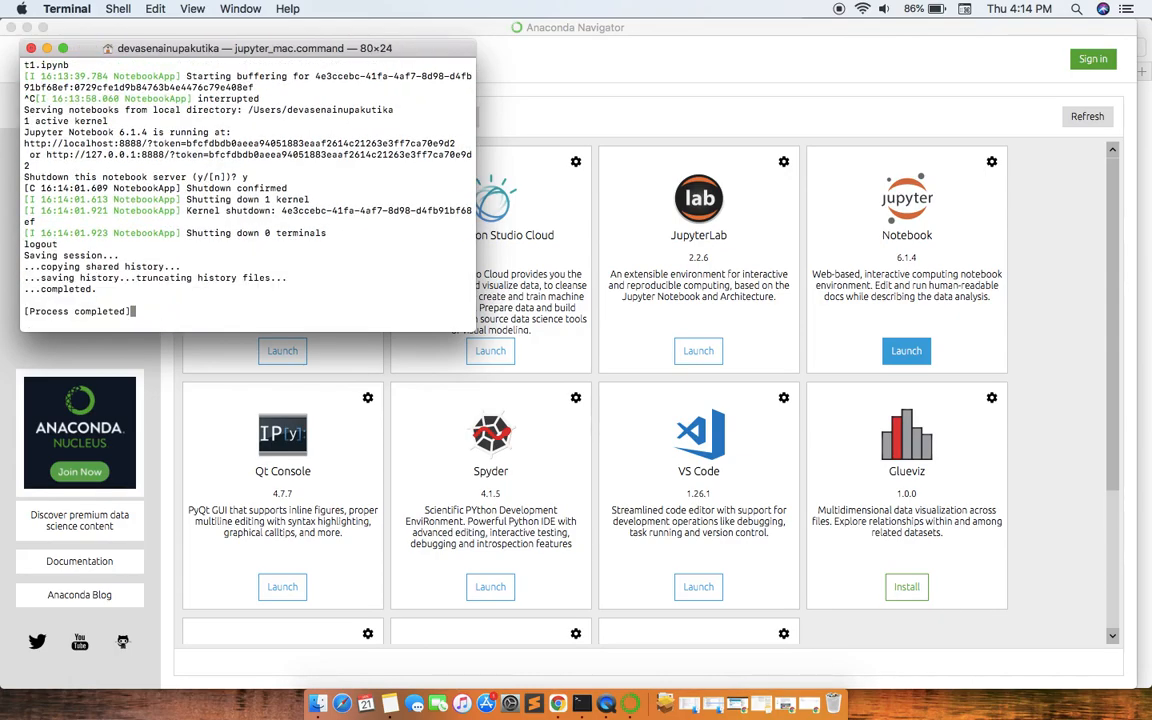
left_click(31, 48)
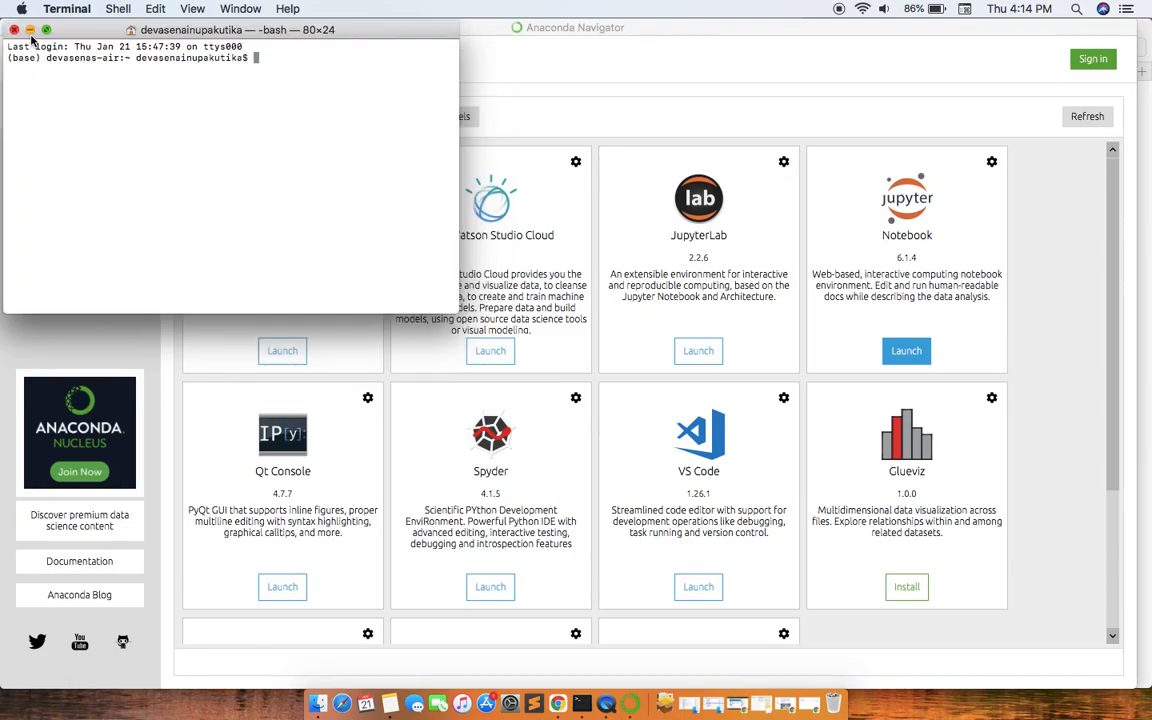
left_click(15, 28)
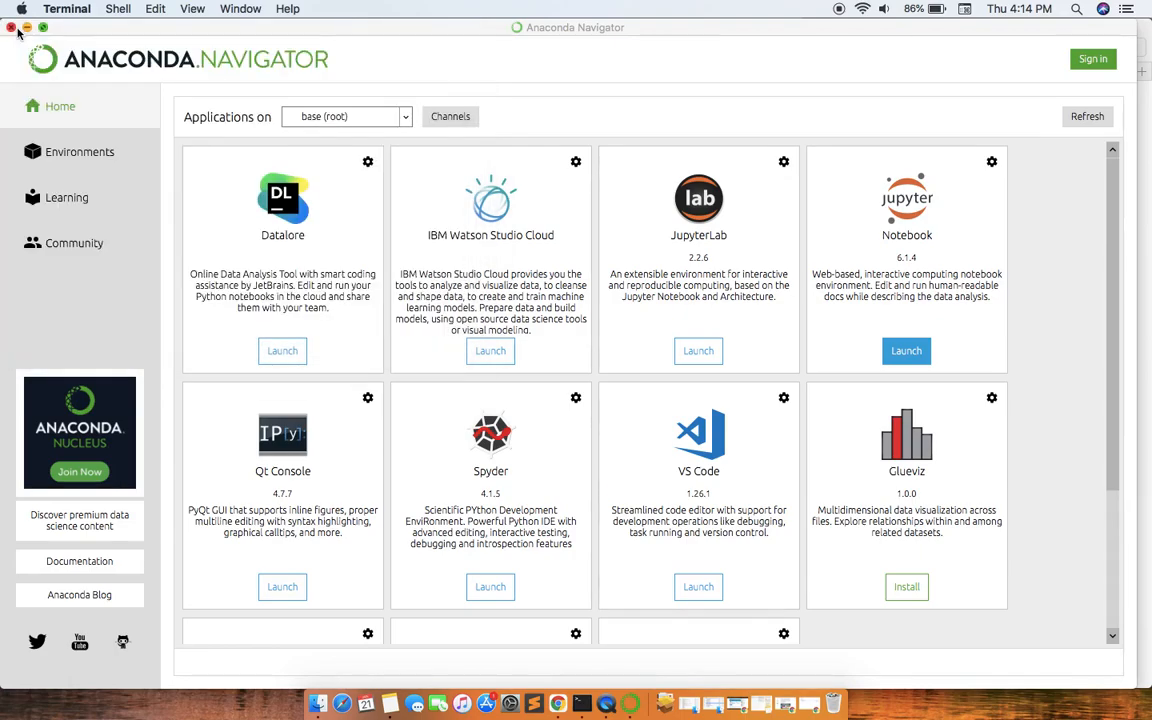
- Quit Anaconda Navigator without selecting the notebook application for closing, and minimize the Finder window showing Applications
left_click(11, 27)
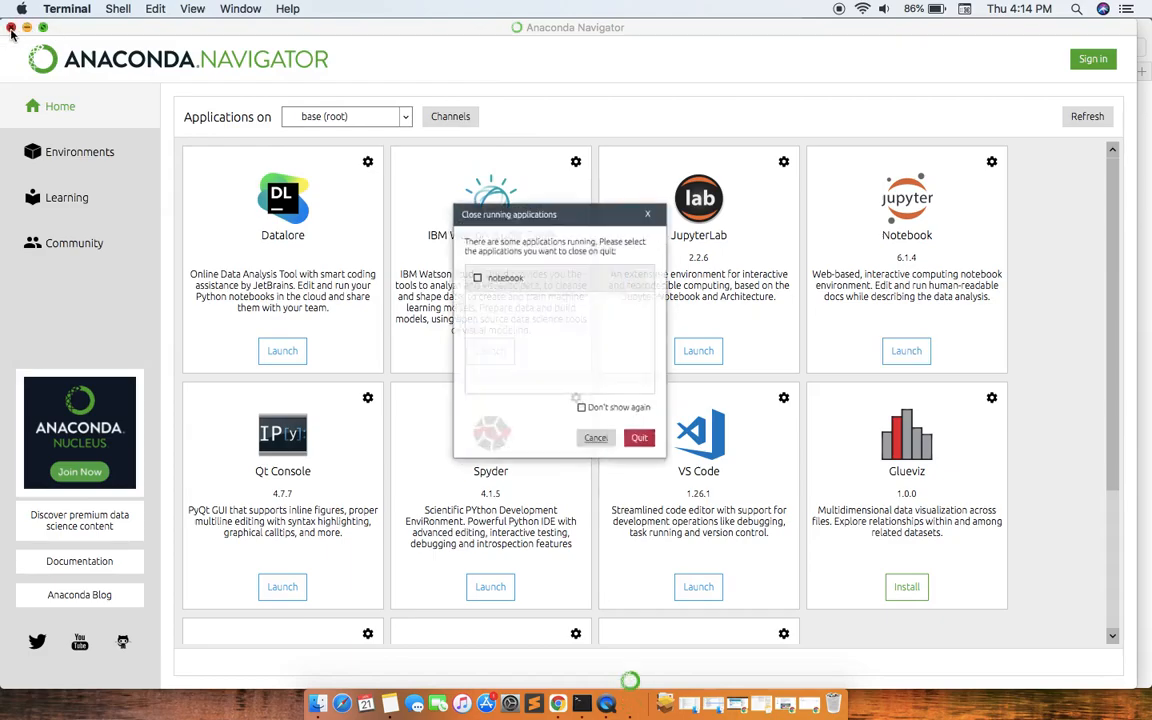
left_click(653, 457)
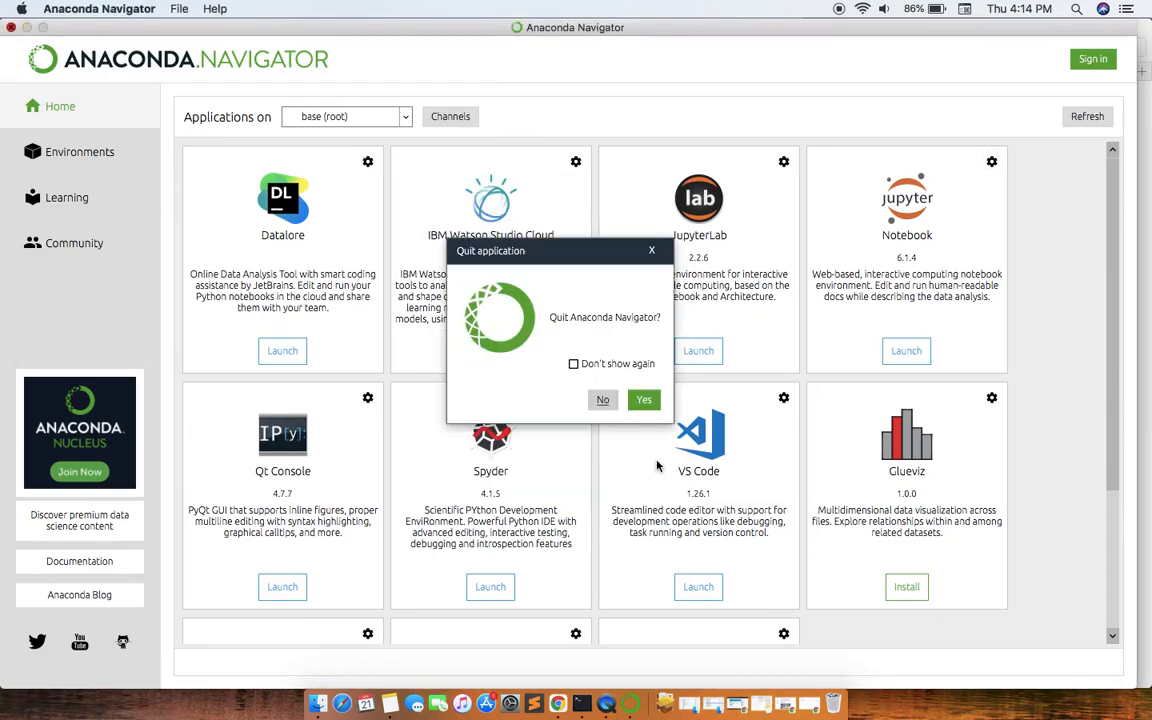
left_click(643, 399)
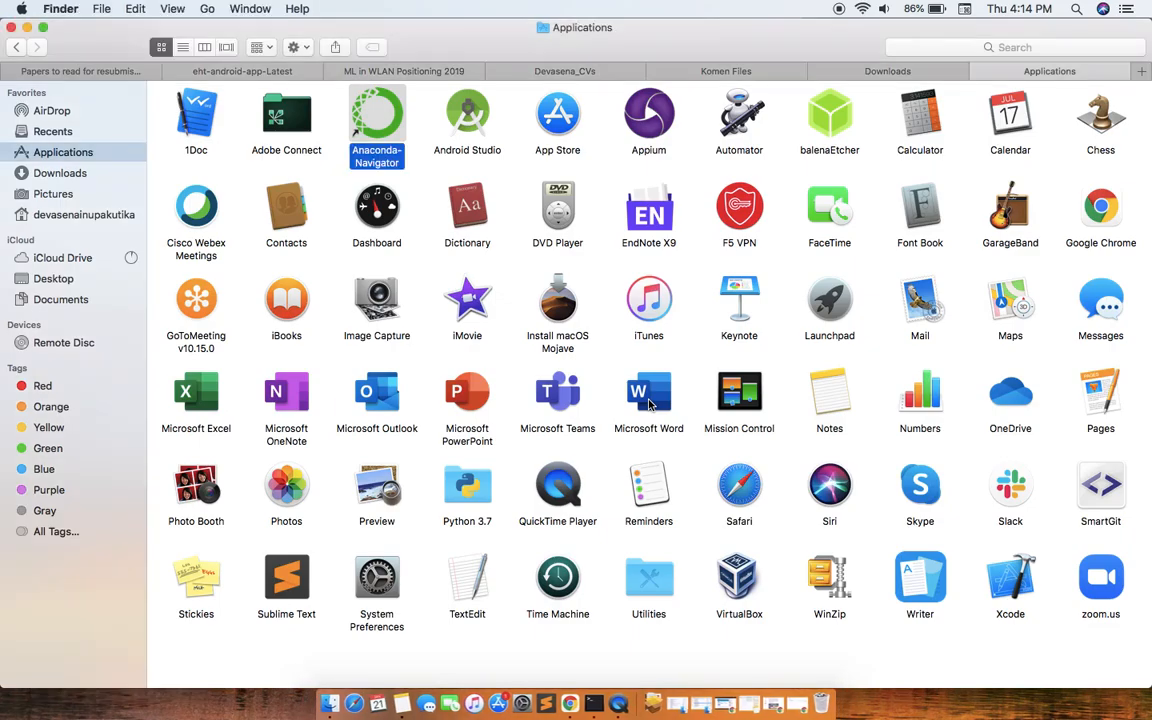
left_click(26, 27)
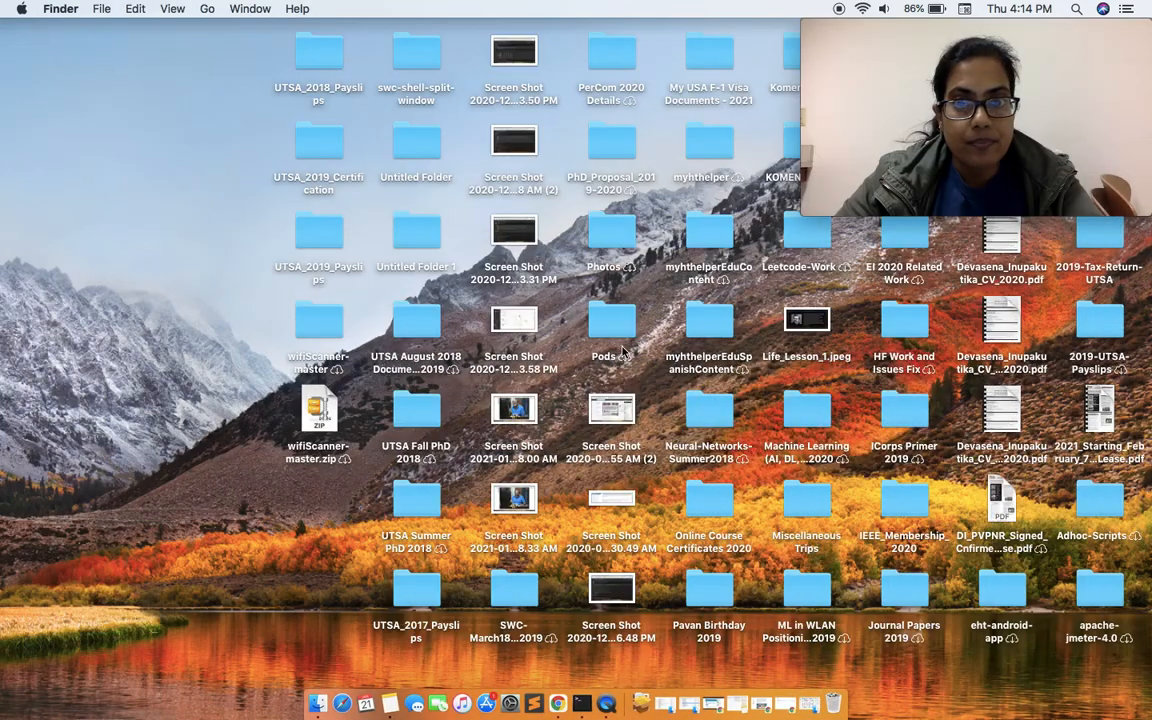
right_click(606, 703)
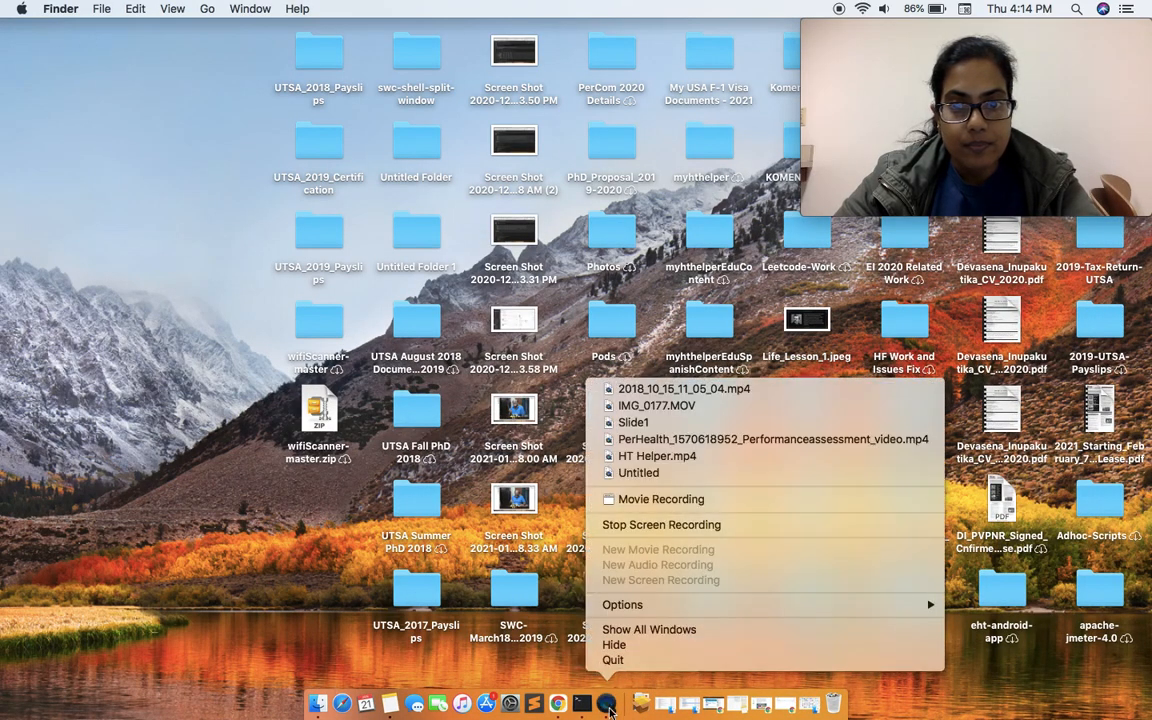